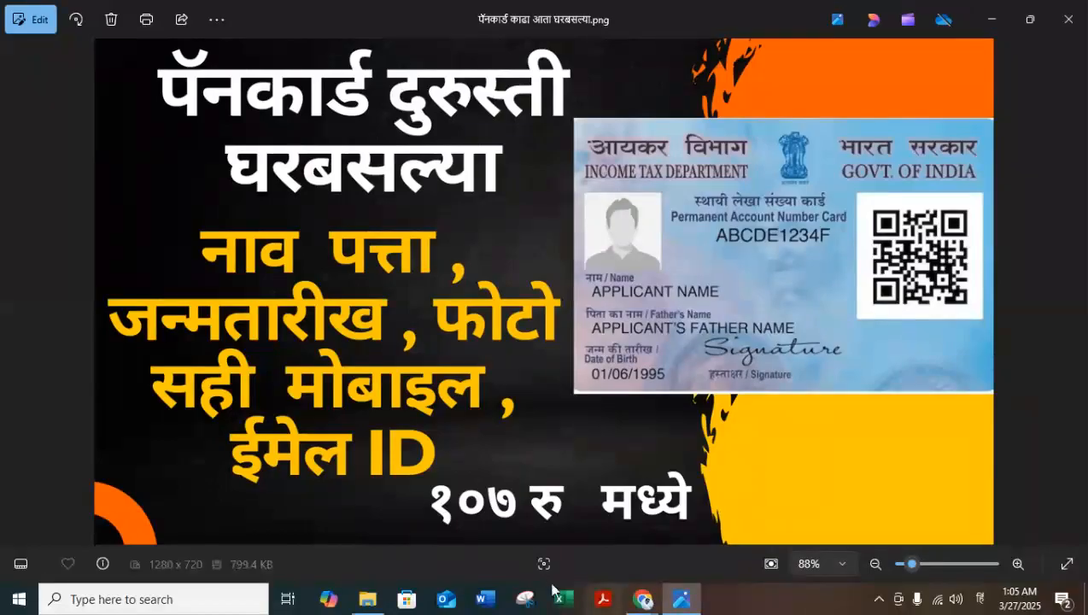
Step: Switch to the browser and open the NSDL Online PAN application page from the search results
left_click(368, 598)
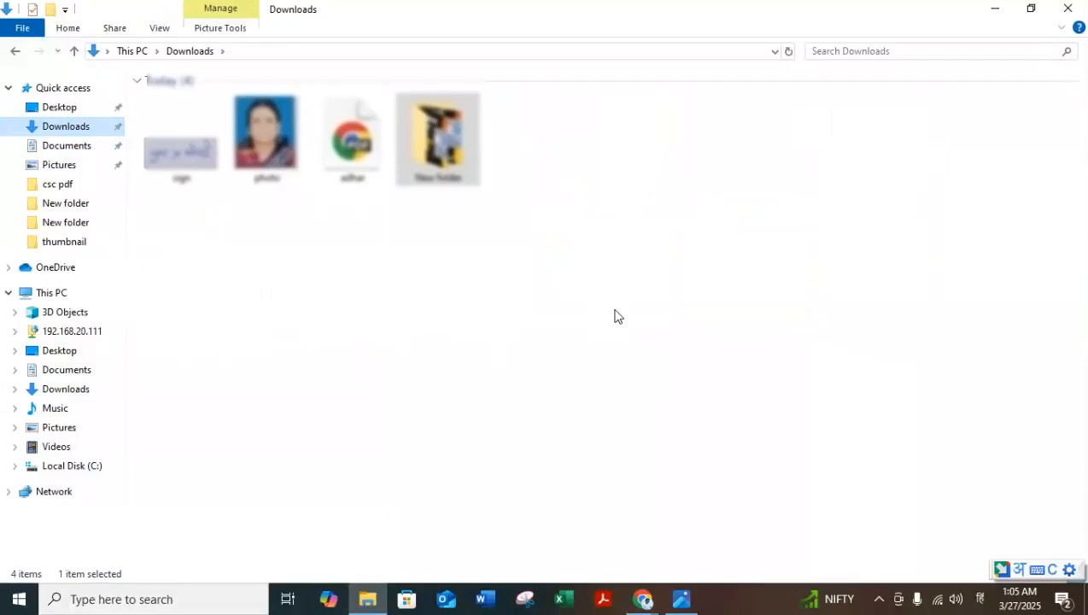
left_click(643, 599)
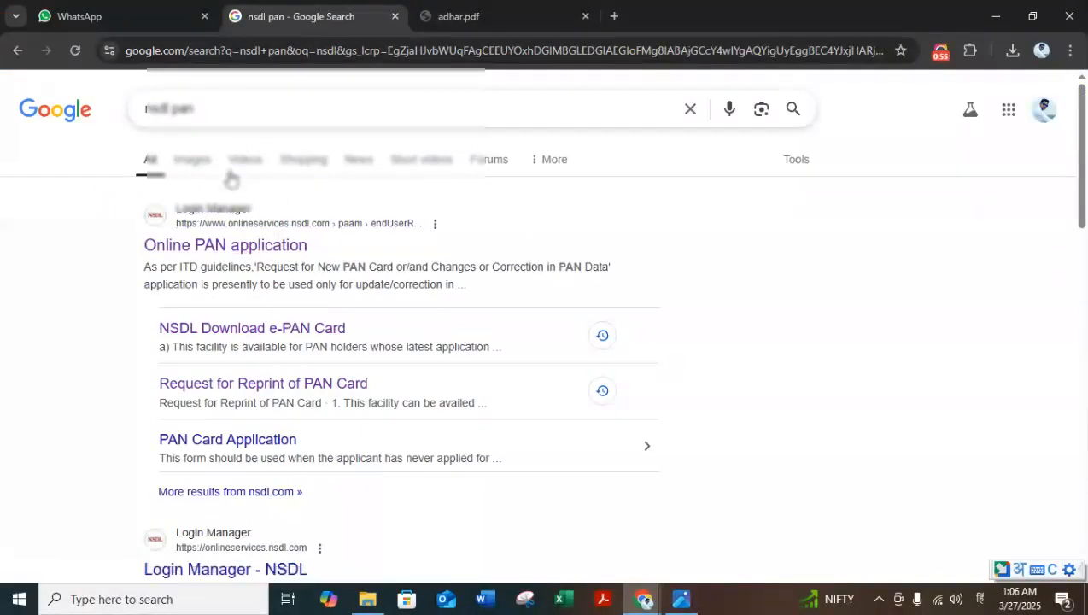
left_click(248, 250)
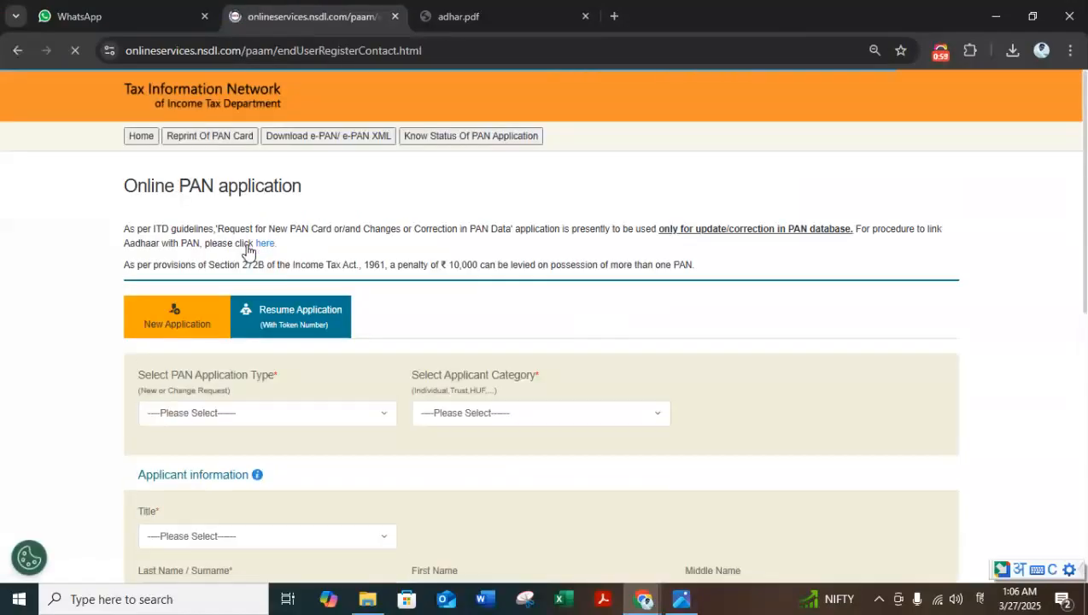
Step: Set the application type to Changes or Correction in existing PAN Data / Reprint of PAN Card and the category to INDIVIDUAL
scroll(264, 295, "down", 2)
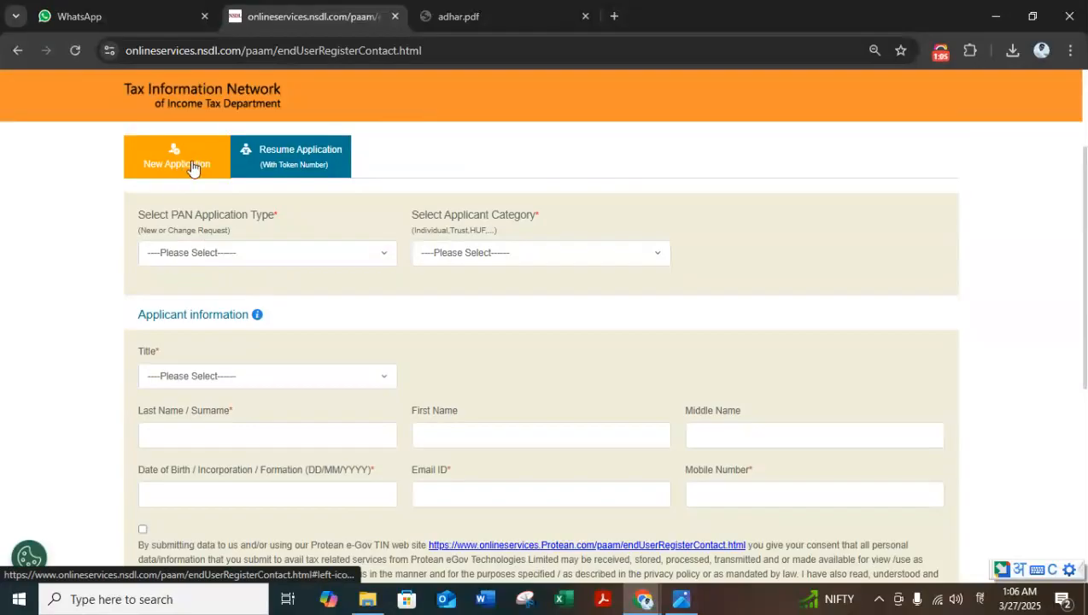
left_click(226, 256)
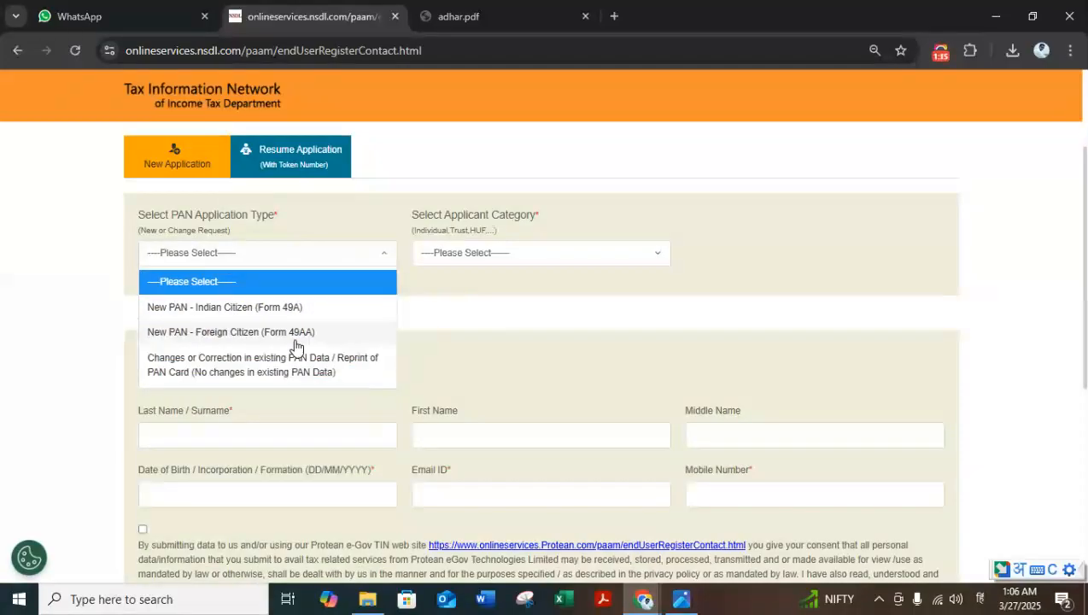
left_click(295, 369)
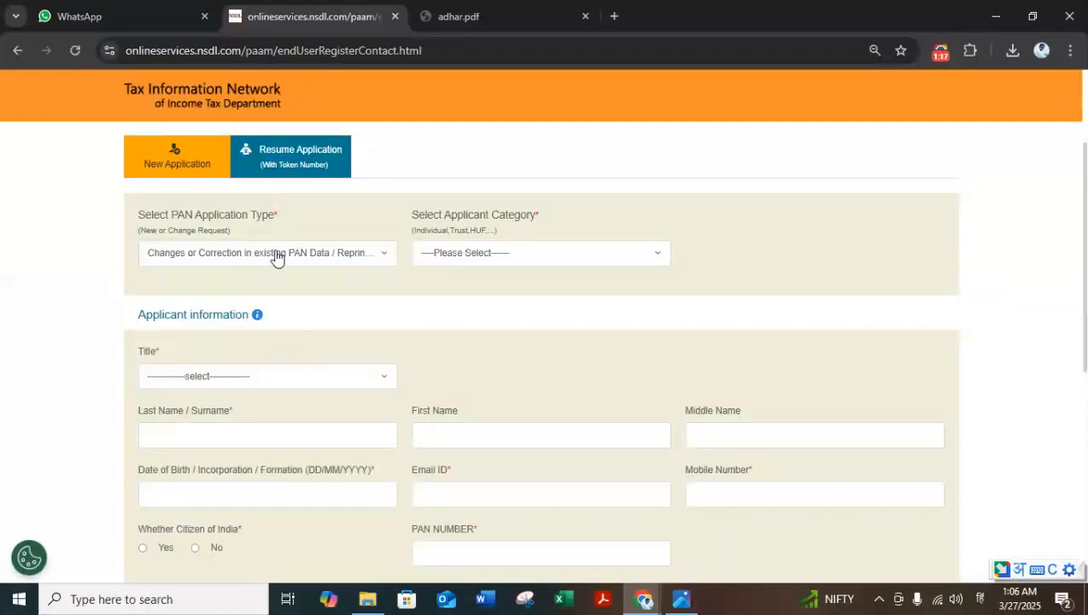
left_click(447, 255)
left_click(449, 307)
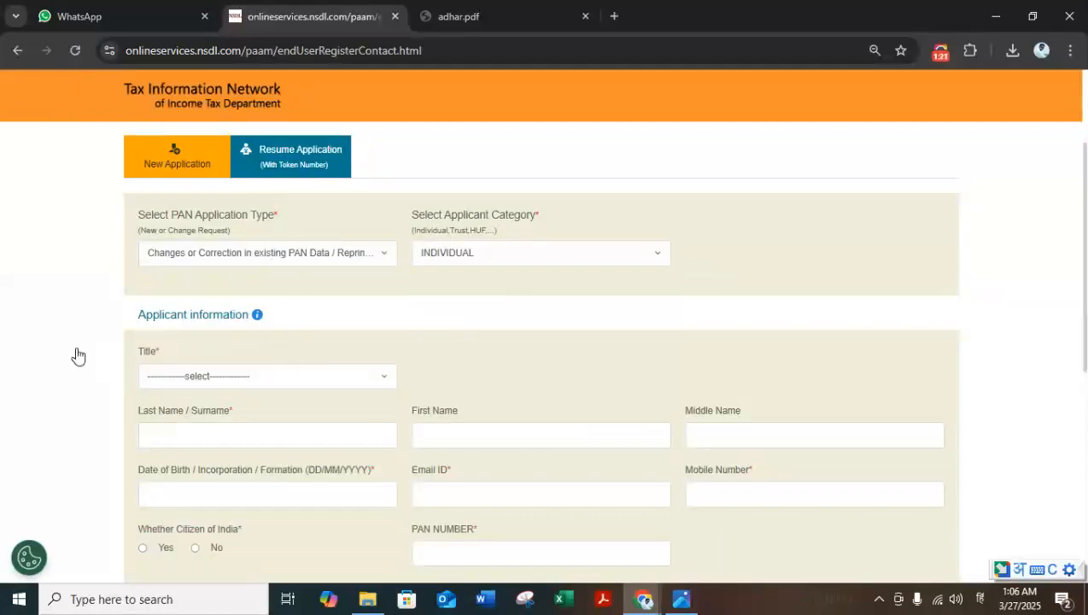
Step: Set the title to Smt and enter the applicant's last, first and middle names
scroll(236, 391, "down", 1)
left_click(226, 352)
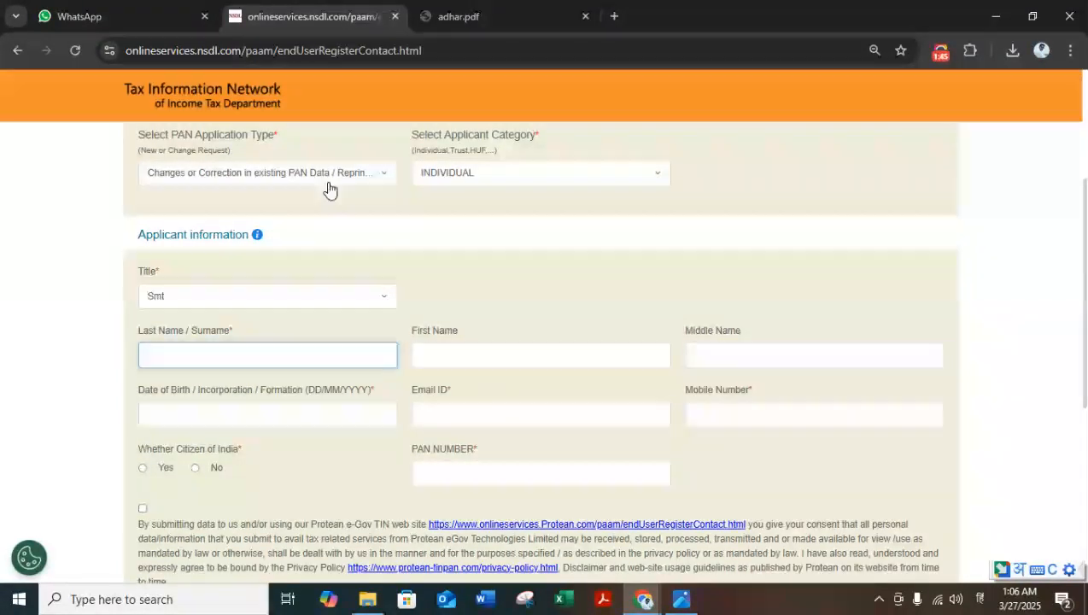
key("Tab")
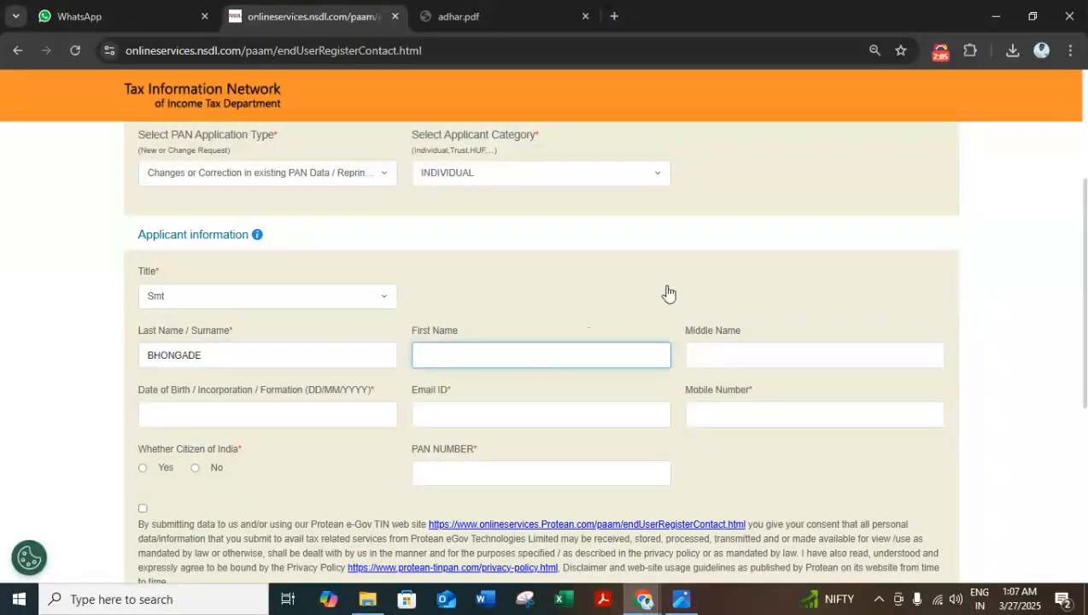
key("Tab")
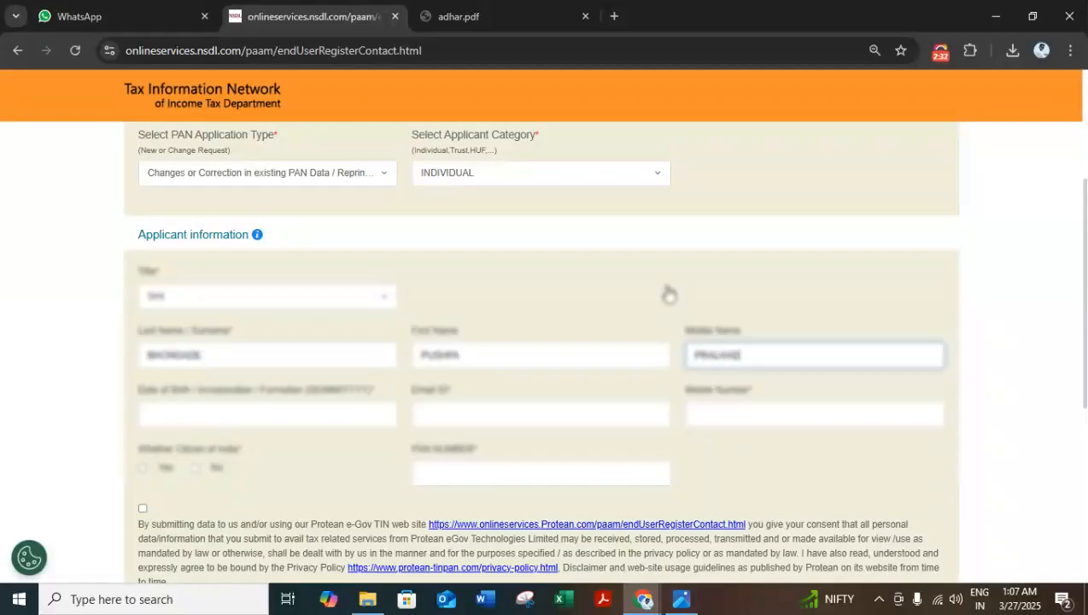
Step: Enter the applicant's date of birth using adhar.pdf as reference, plus the email ID and mobile number
left_click(264, 416)
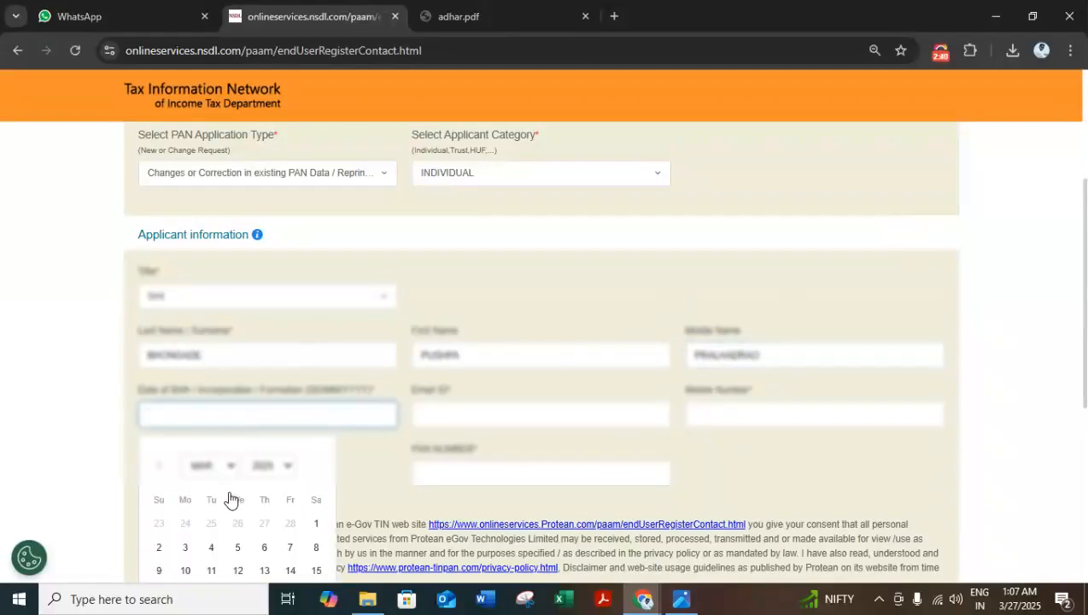
left_click(264, 466)
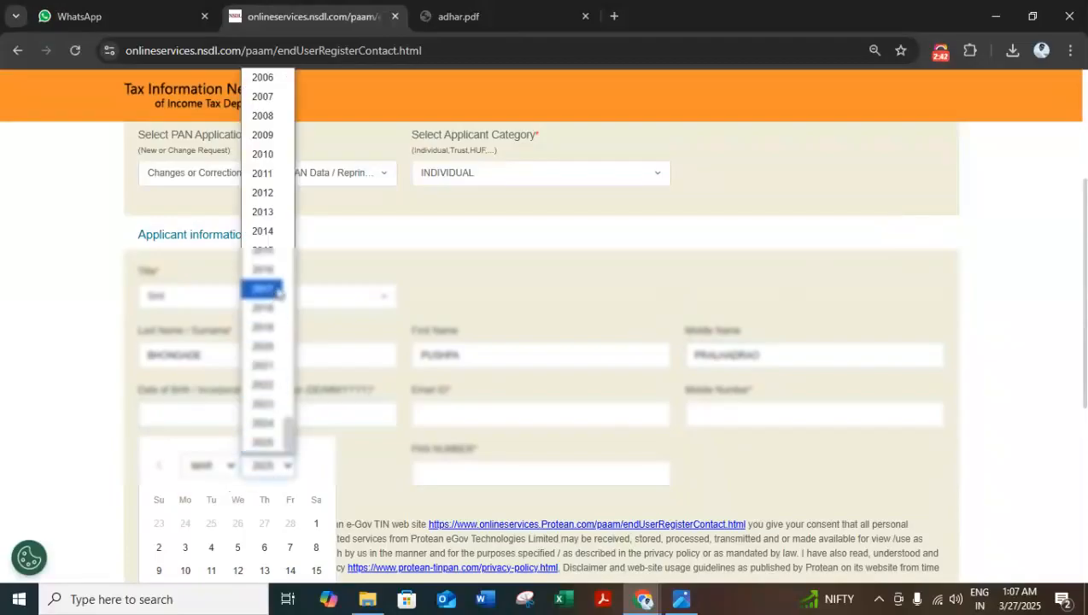
left_click(471, 10)
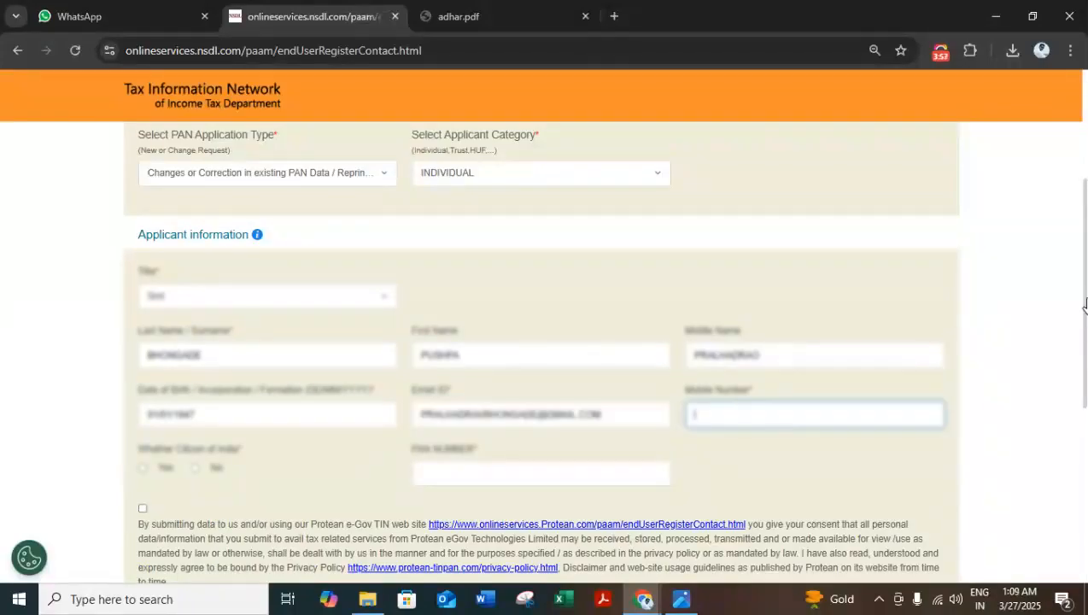
type("69")
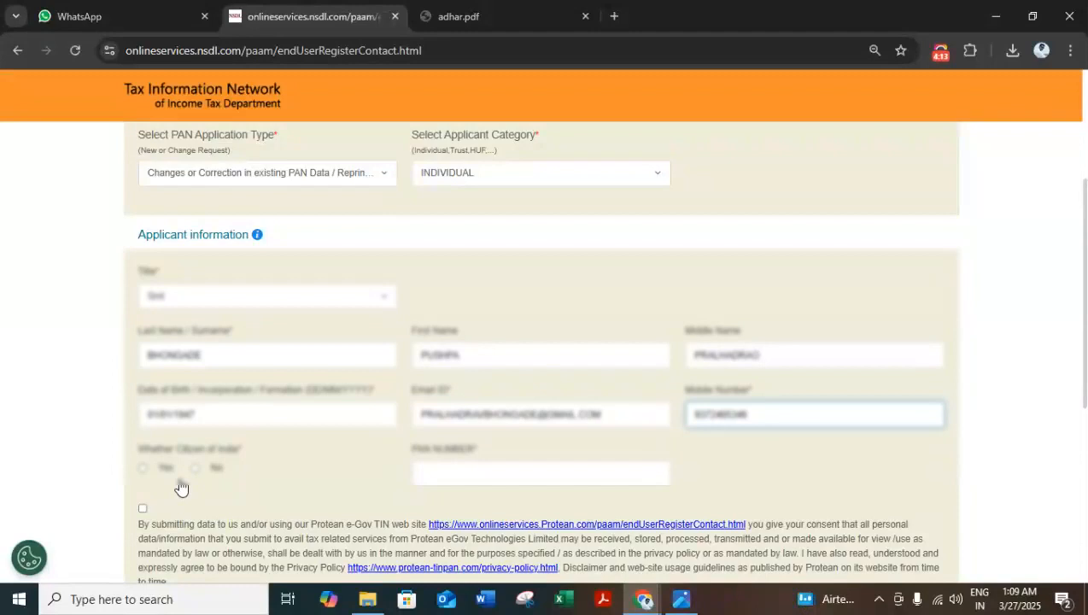
Step: Mark the applicant as a citizen of India and enter the applicant's PAN number
left_click(142, 469)
left_click(513, 469)
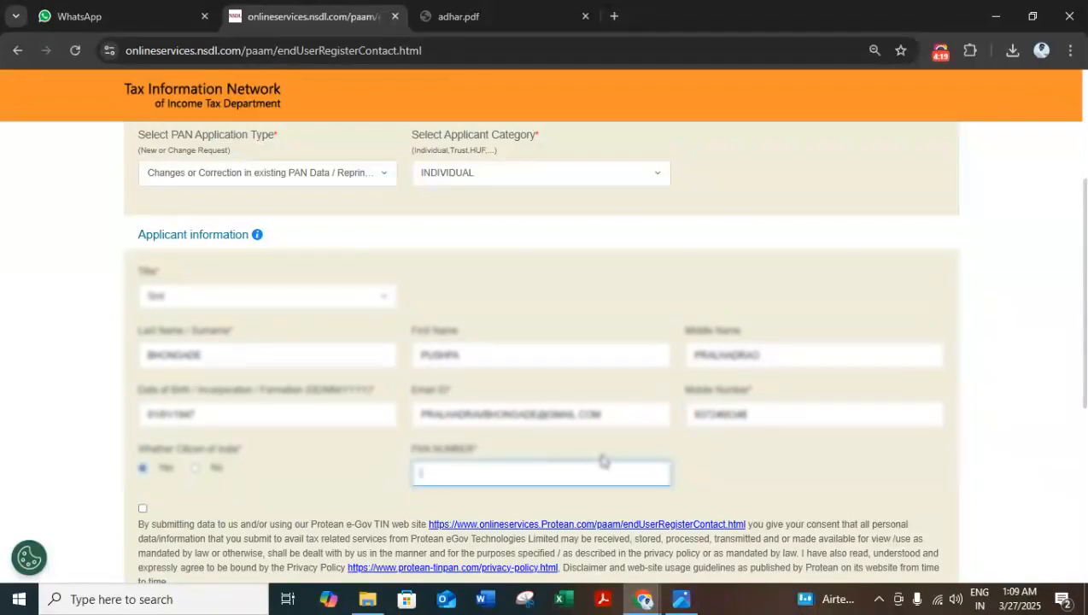
key("ctrl+v")
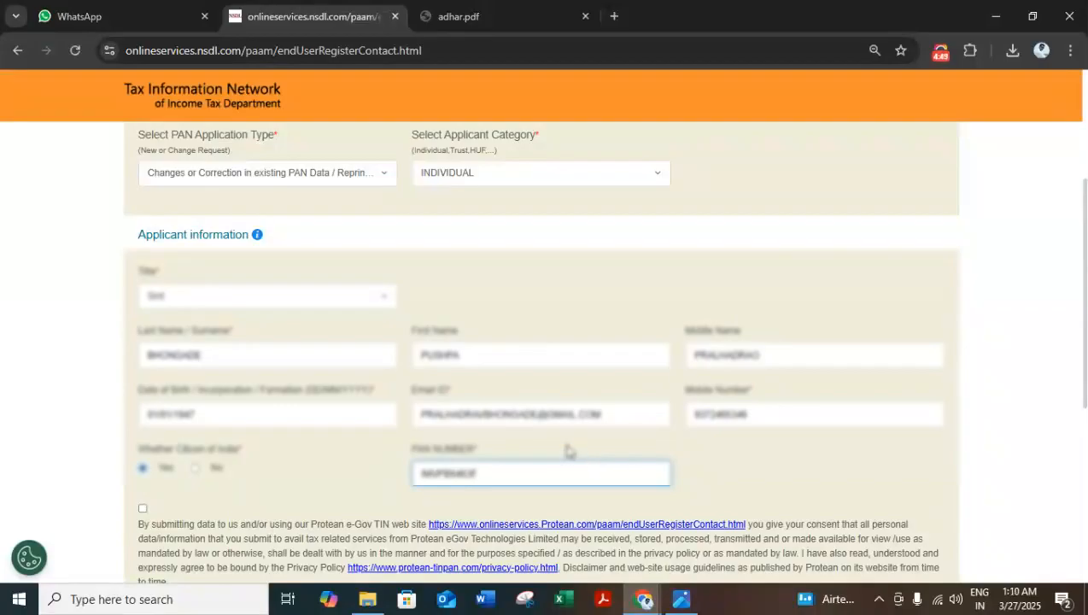
Step: Accept the data consent declaration, tick the reCAPTCHA check and submit the applicant information
scroll(566, 450, "down", 1)
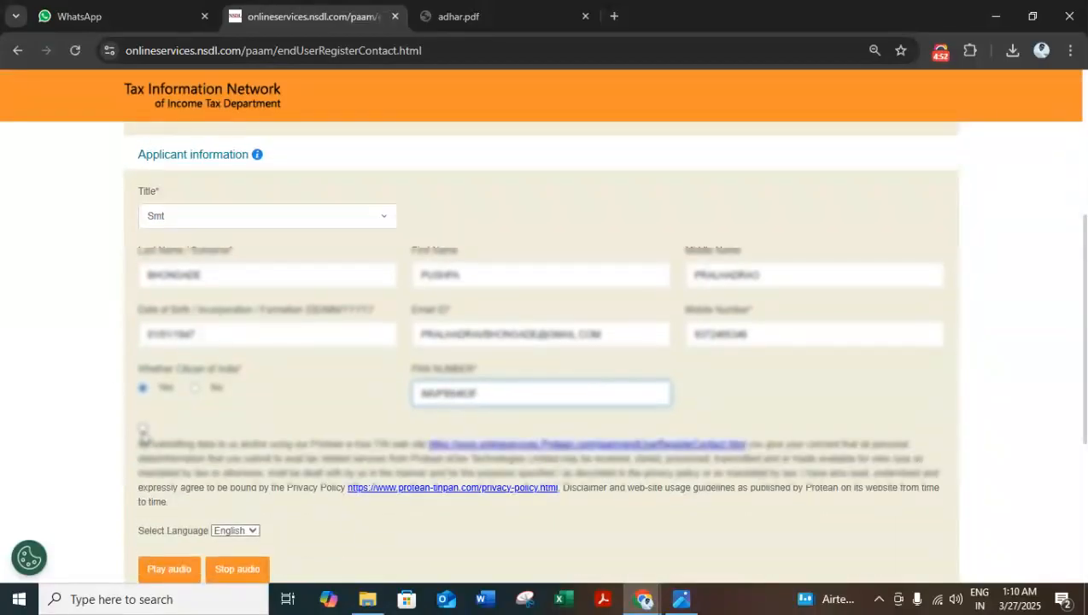
left_click(142, 430)
scroll(184, 493, "down", 4)
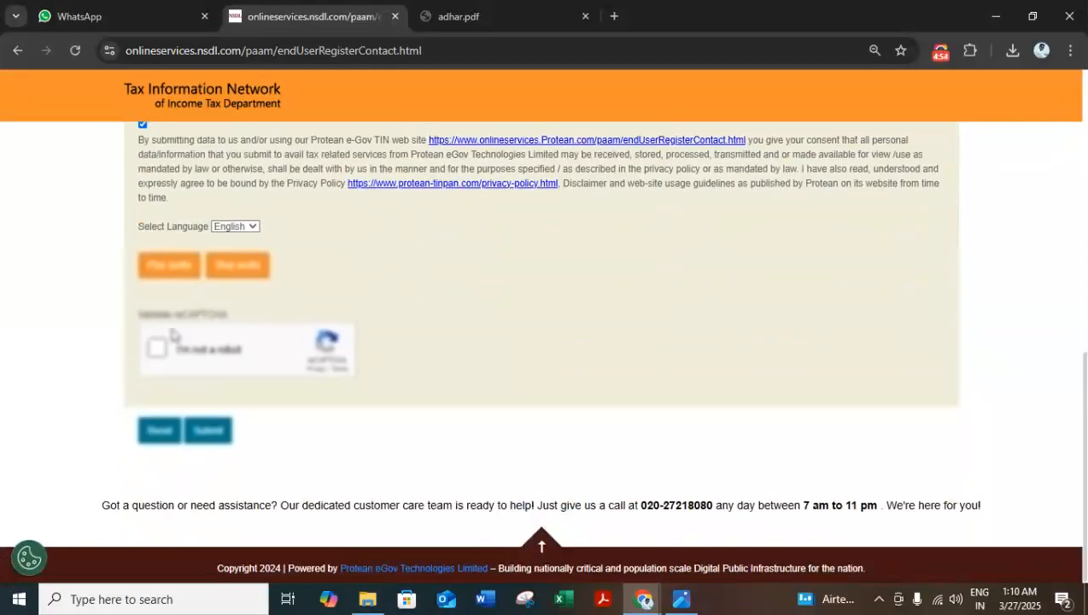
left_click(155, 352)
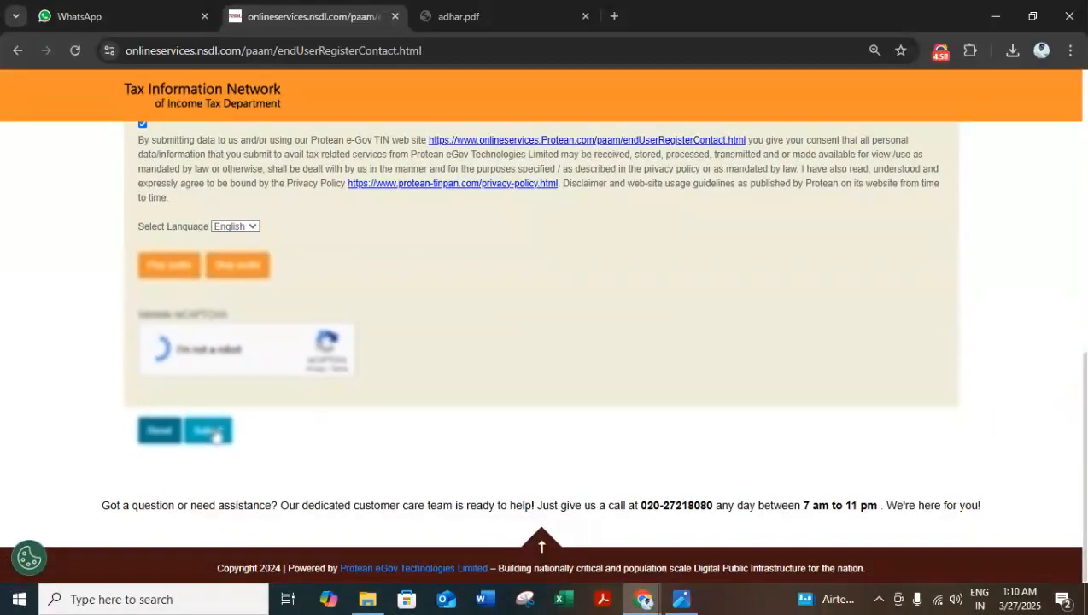
left_click(212, 433)
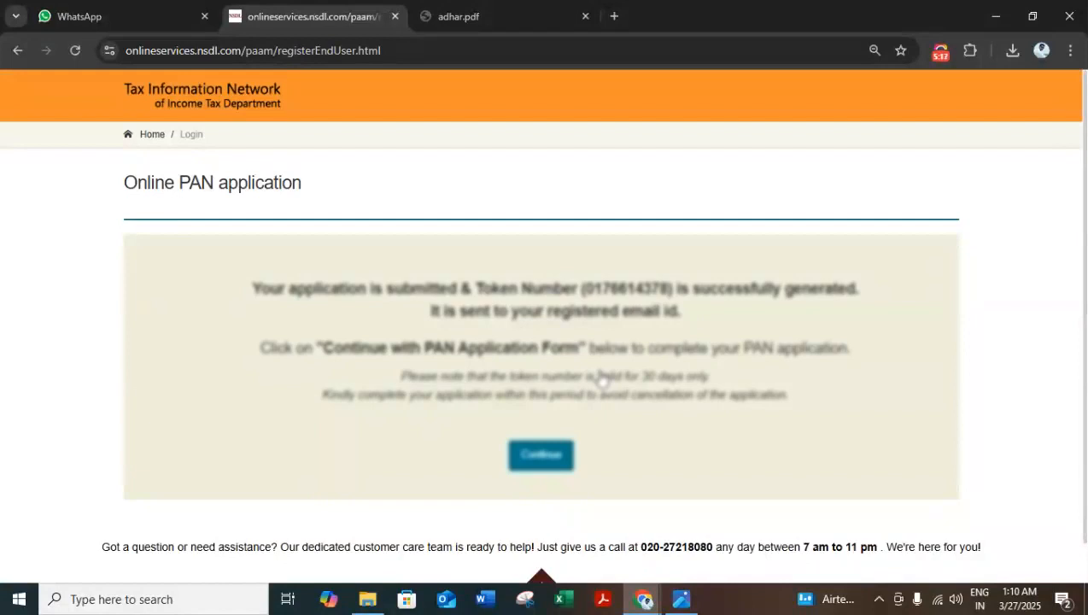
Step: Continue to the PAN application form and choose to submit scanned images through e-Sign
left_click(540, 455)
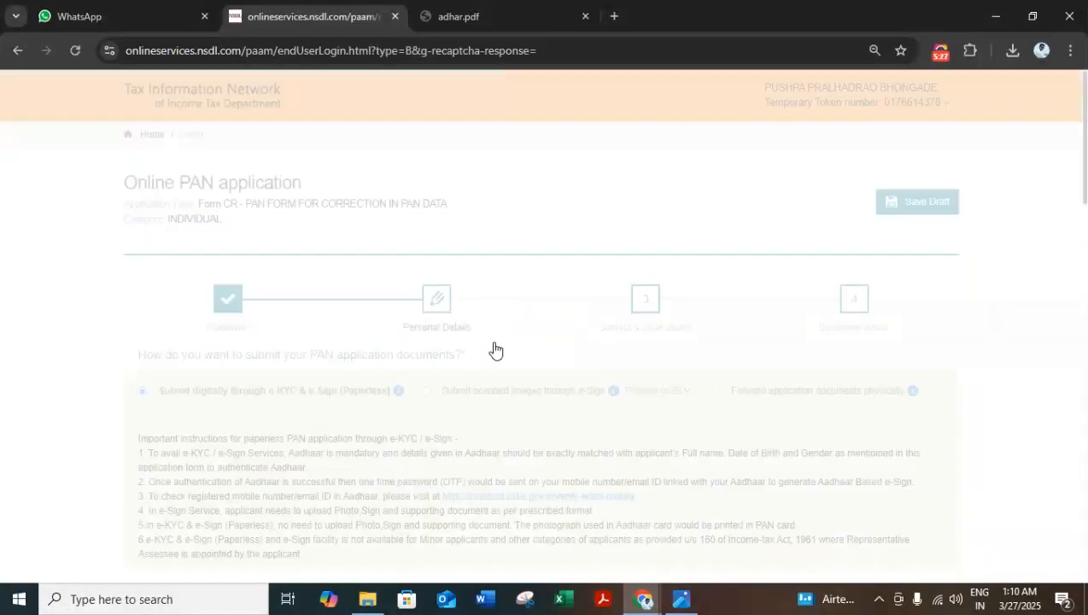
scroll(501, 357, "down", 1)
scroll(501, 357, "down", 1)
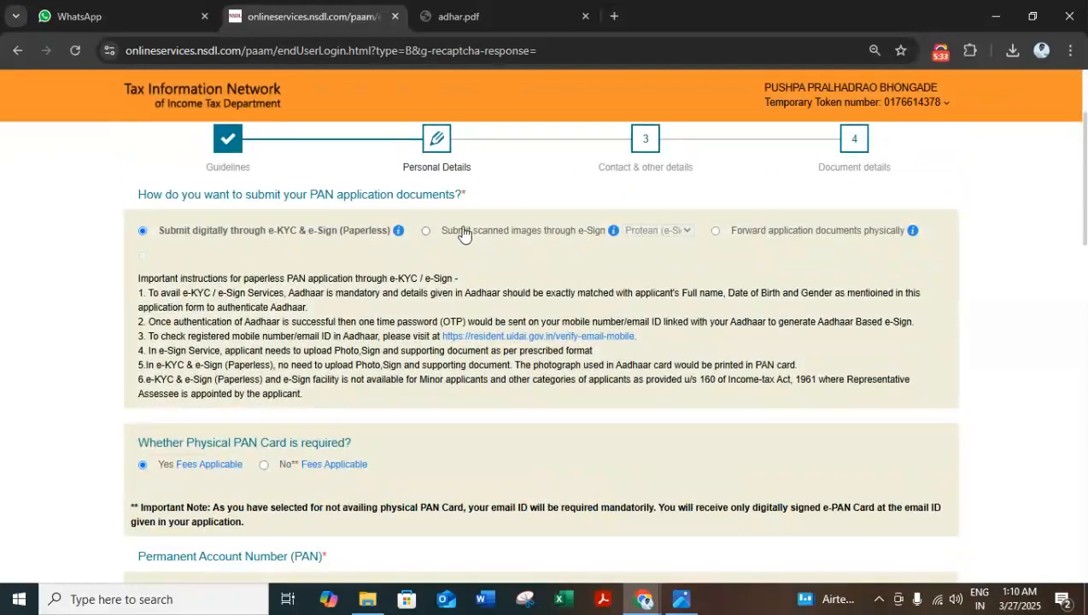
left_click(425, 230)
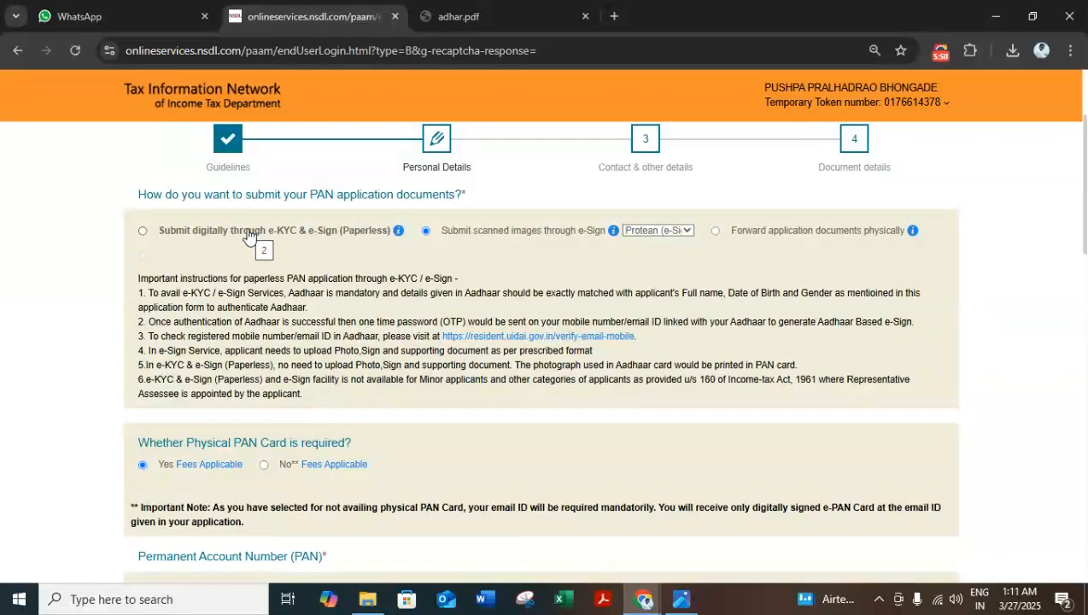
Step: Enter the last four digits of the applicant's Aadhaar number and the name as per Aadhaar
scroll(528, 239, "down", 2)
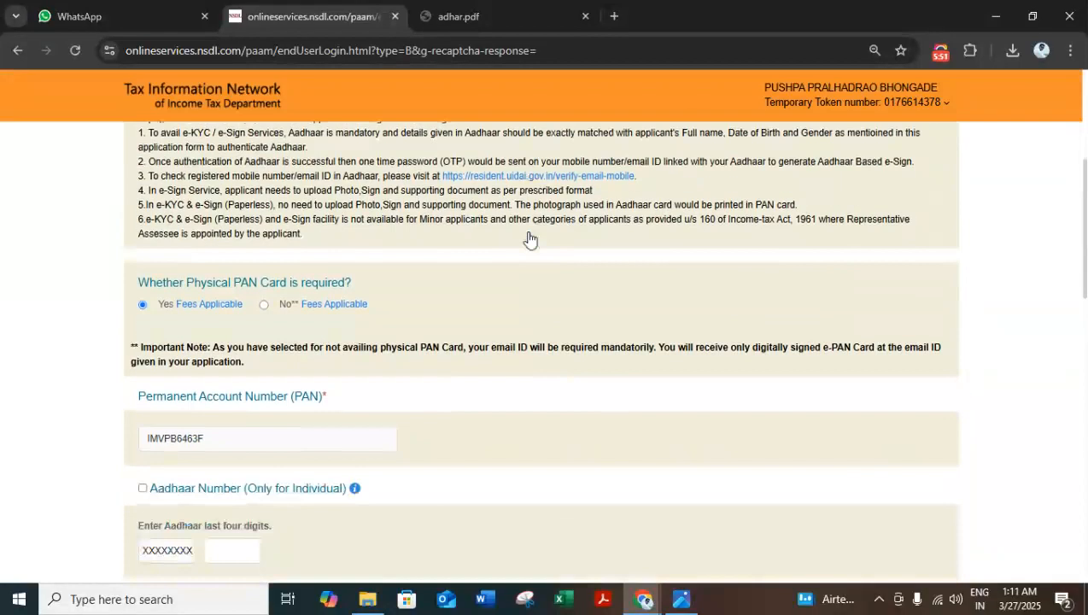
scroll(530, 239, "down", 2)
left_click(236, 391)
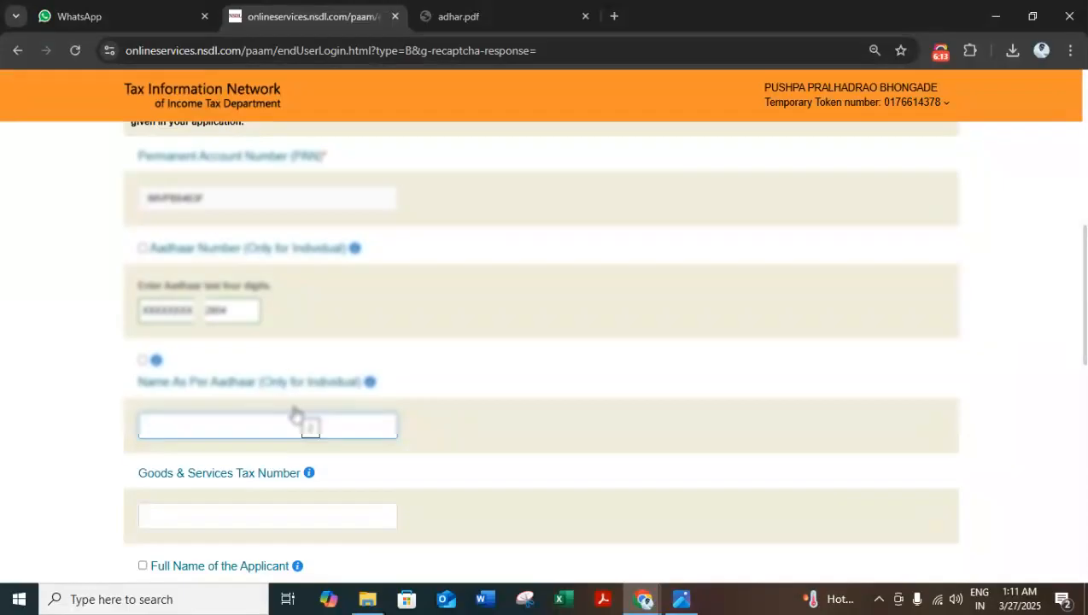
type("PUS")
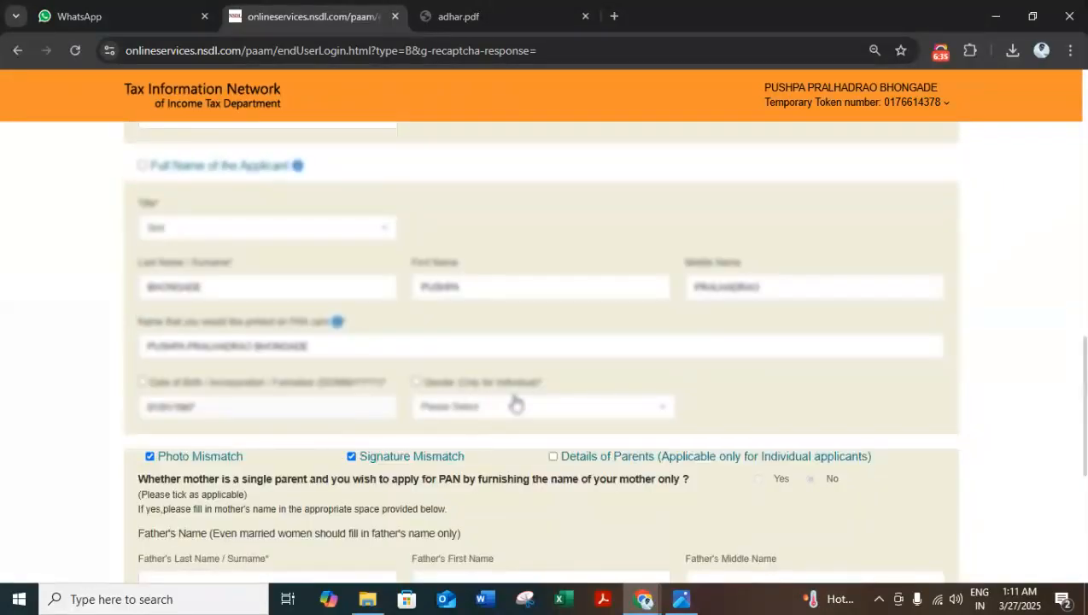
Step: Set the gender to Female and enter the father's last name and first name
left_click(514, 403)
left_click(469, 483)
scroll(448, 449, "down", 3)
left_click(302, 340)
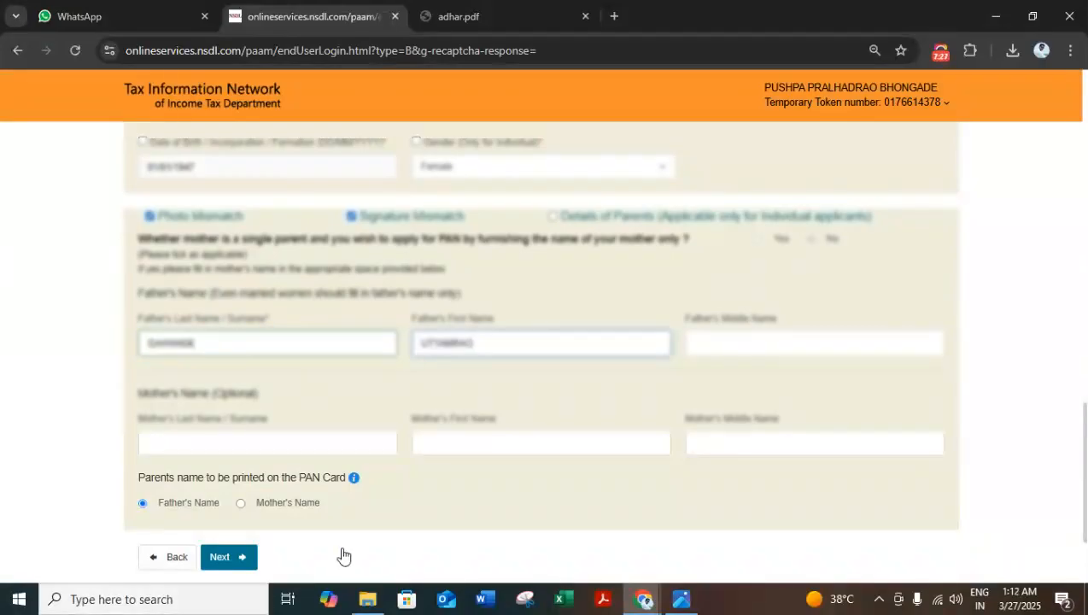
Step: Proceed from the personal details to the contact details and select Residence as the address type
scroll(201, 431, "down", 2)
left_click(246, 425)
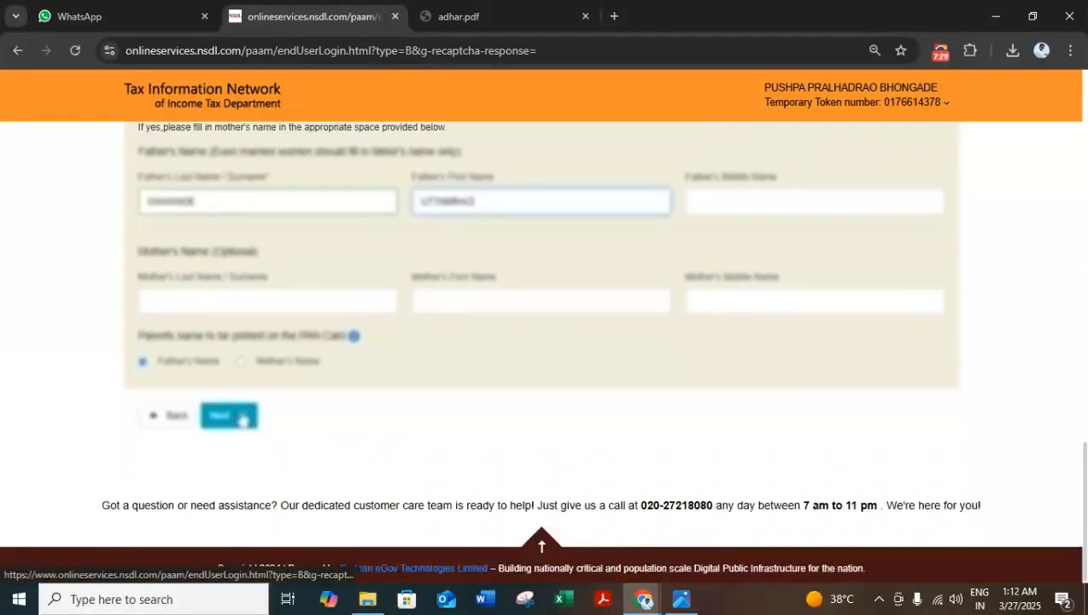
scroll(243, 420, "down", 1)
left_click(143, 332)
Step: Fill in the residence address: flat or block, building, road, locality and town/city/district
scroll(158, 361, "down", 2)
left_click(232, 288)
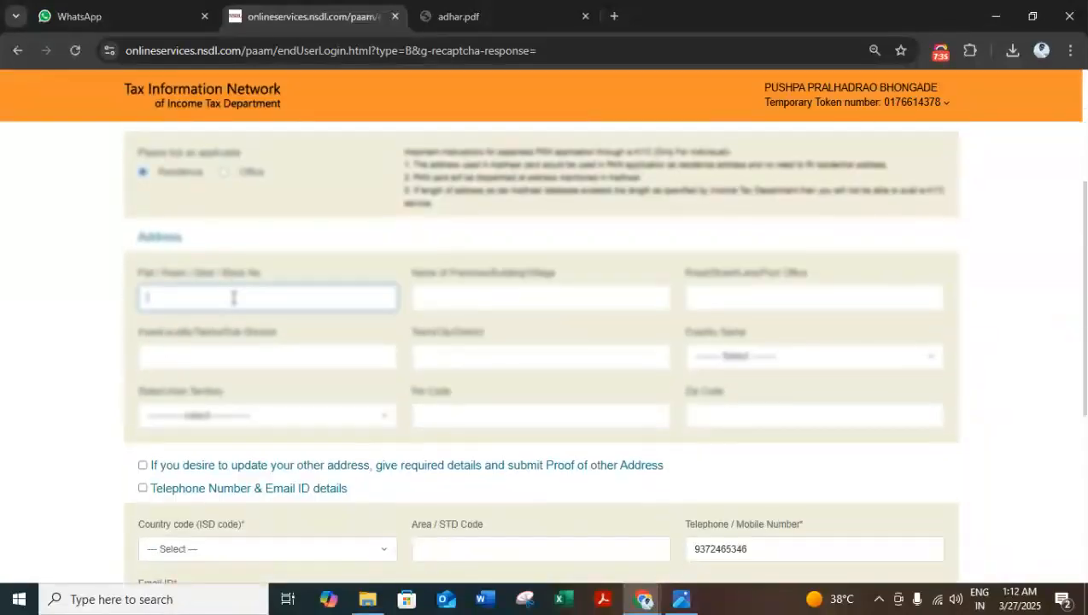
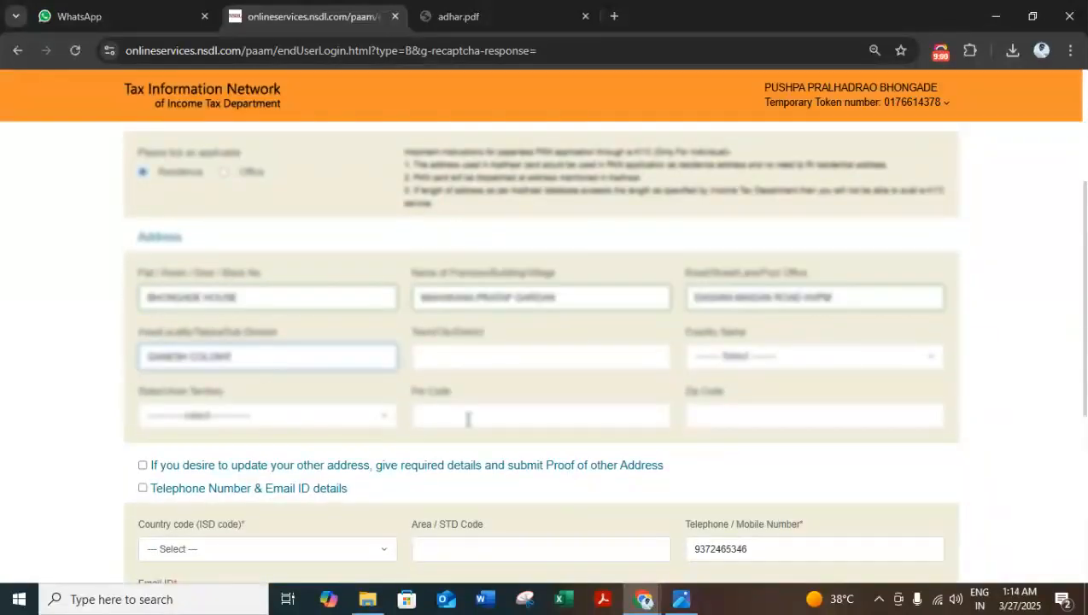
left_click(503, 356)
type("AMRAVA")
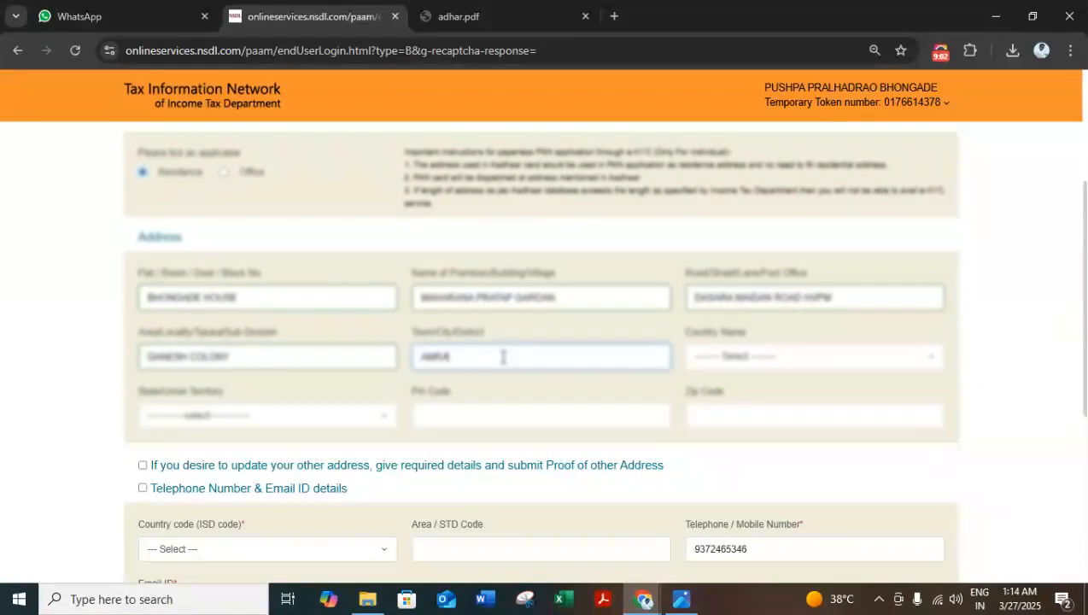
type("TI")
Step: Set the country of the residence address to INDIA
left_click(786, 357)
type("IND")
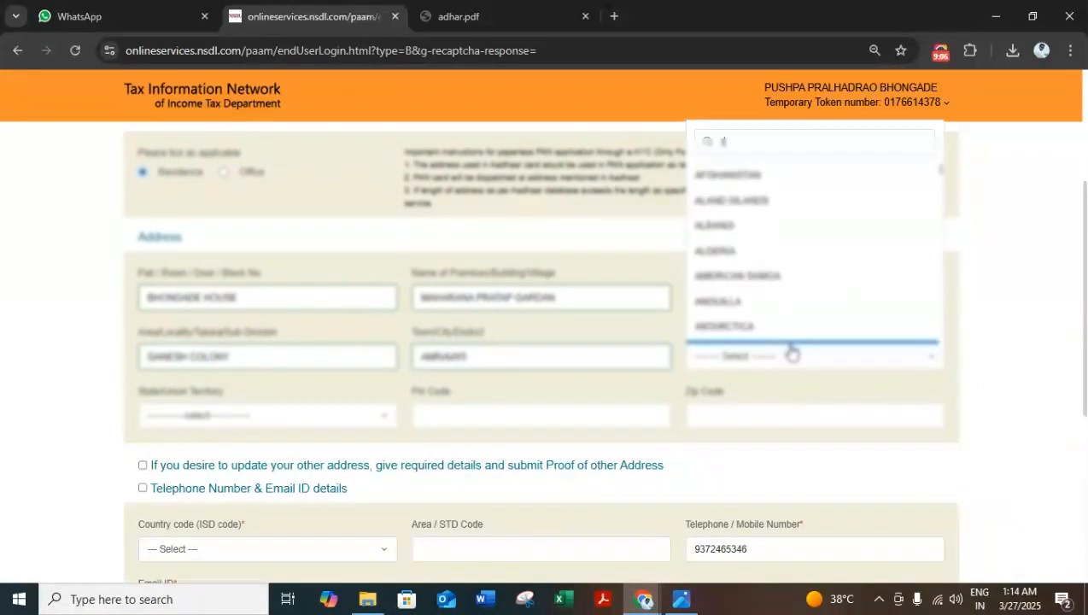
left_click(780, 307)
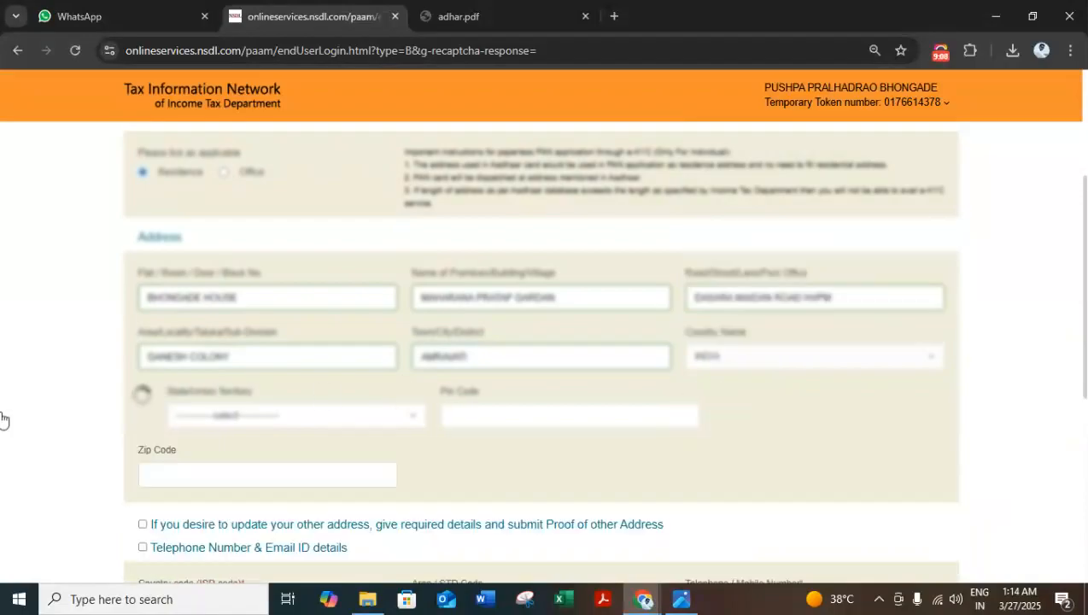
Step: Set the state of the residence address to MAHARASHTRA and enter the address's postal pin code
scroll(120, 375, "down", 3)
left_click(191, 253)
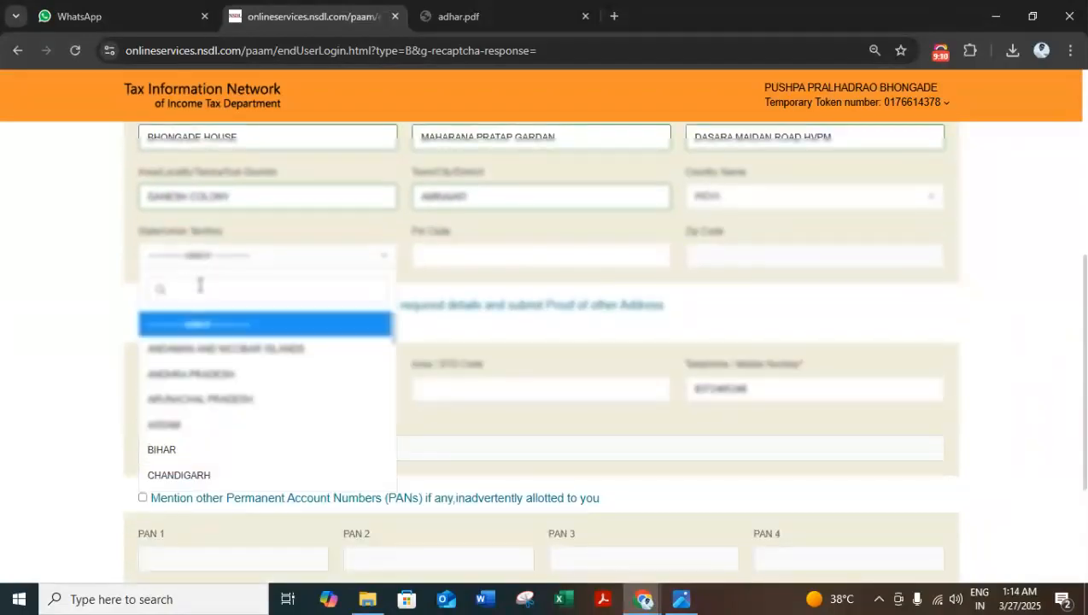
type("MAJA")
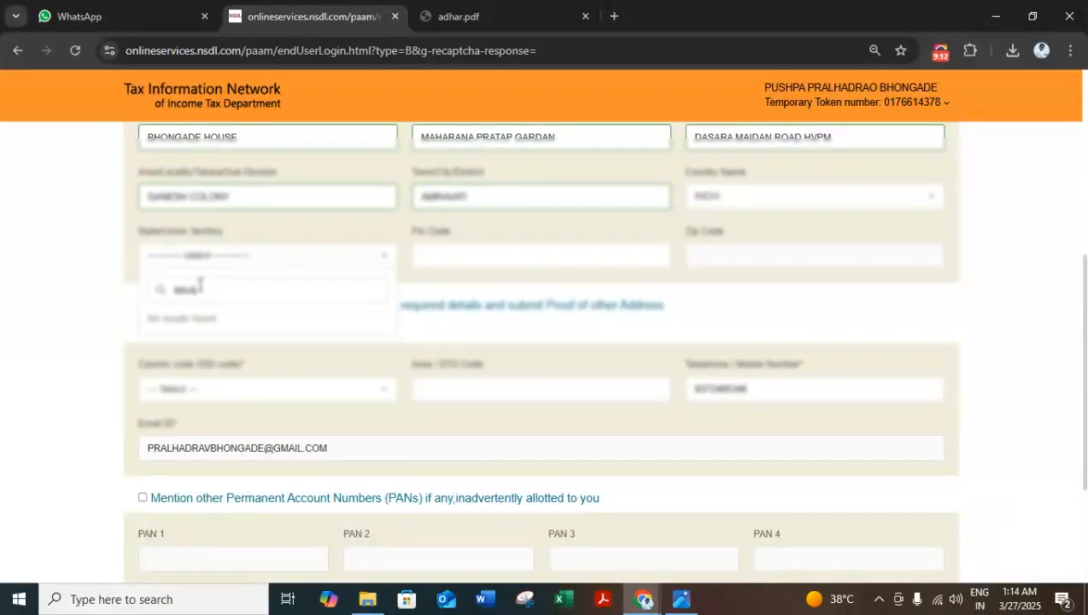
key("BackSpace")
key("BackSpace")
type("HA")
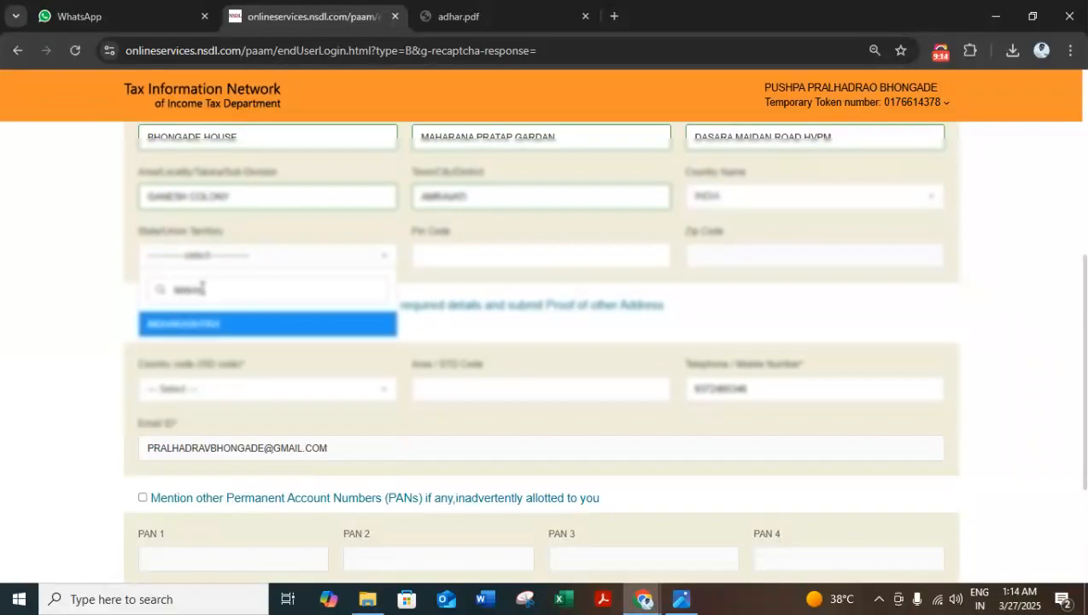
left_click(205, 326)
left_click(468, 255)
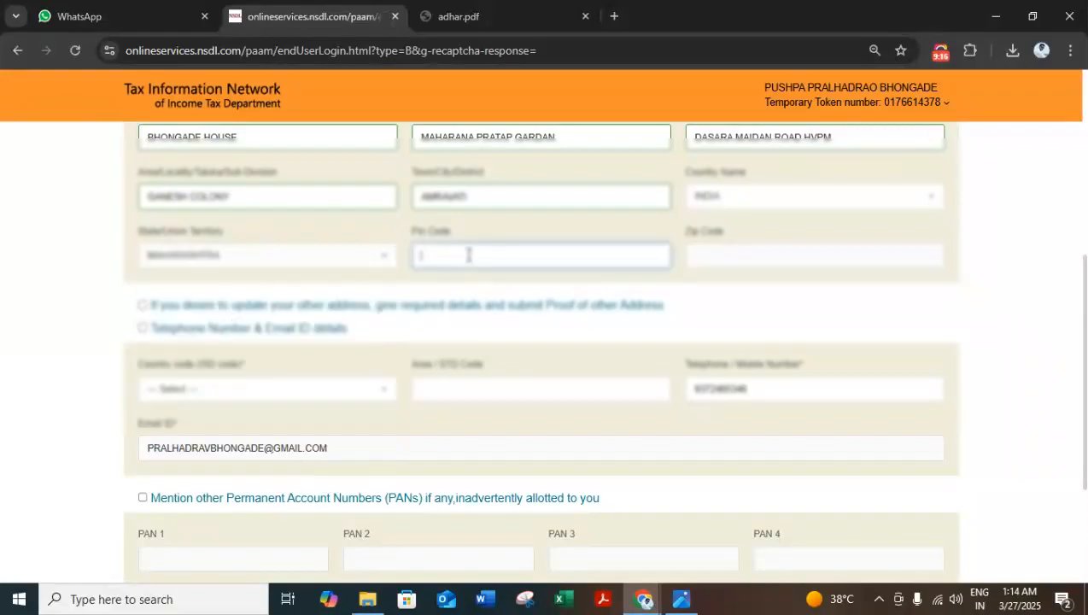
type("444605")
Step: Set the telephone country code (ISD) to INDIA (91) and proceed to the document details
scroll(465, 268, "down", 2)
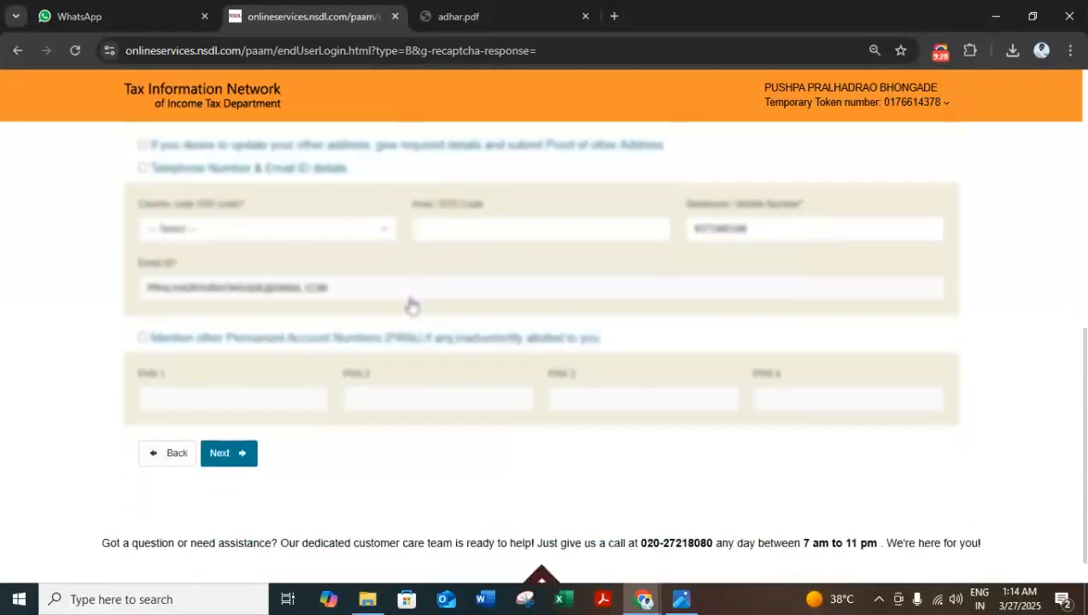
left_click(243, 235)
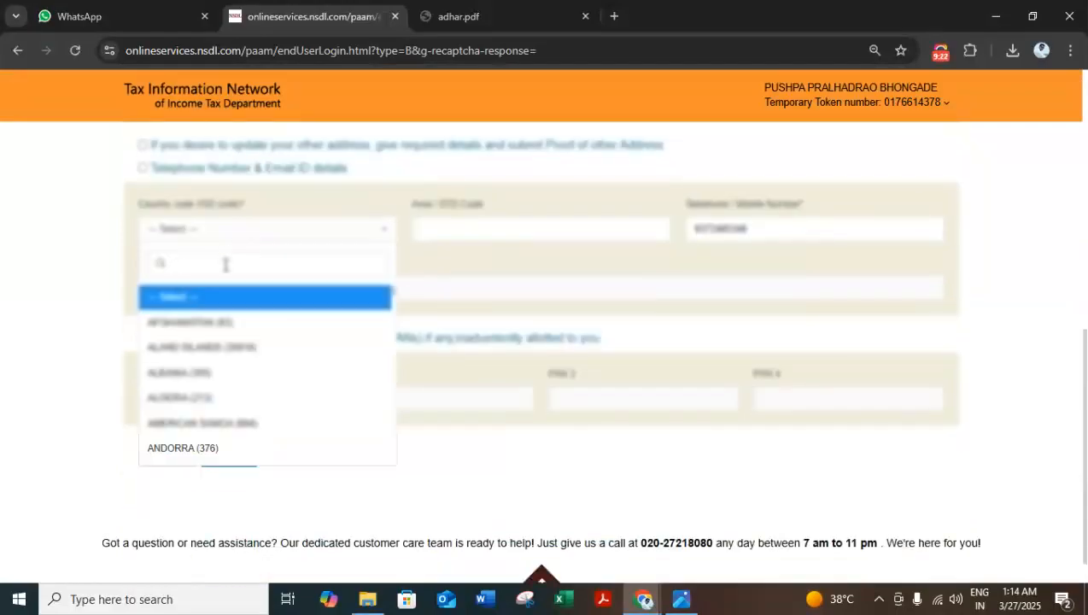
type("ind")
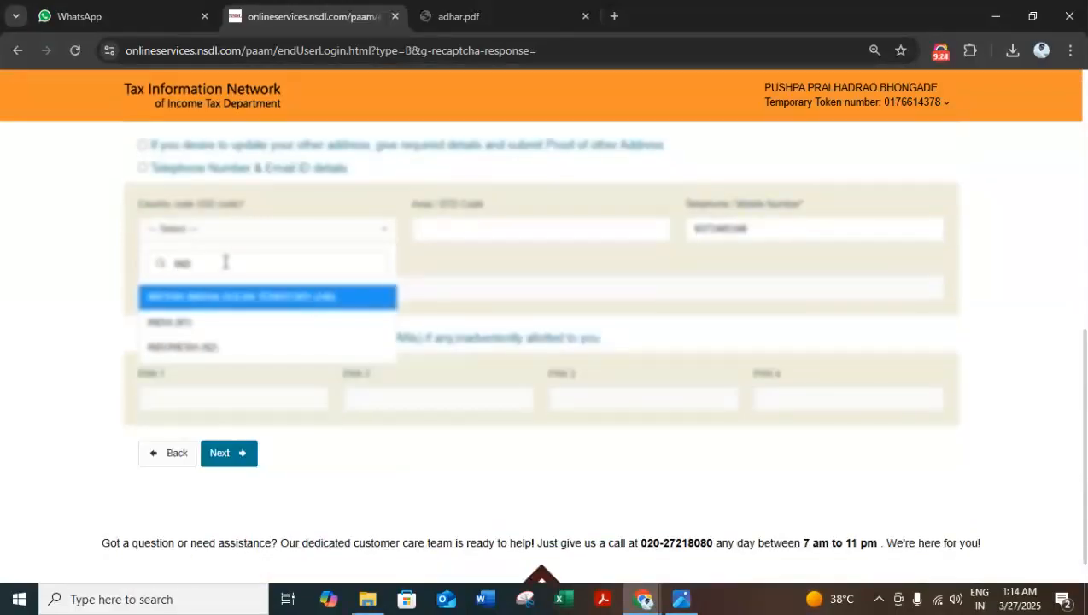
left_click(220, 323)
left_click(225, 451)
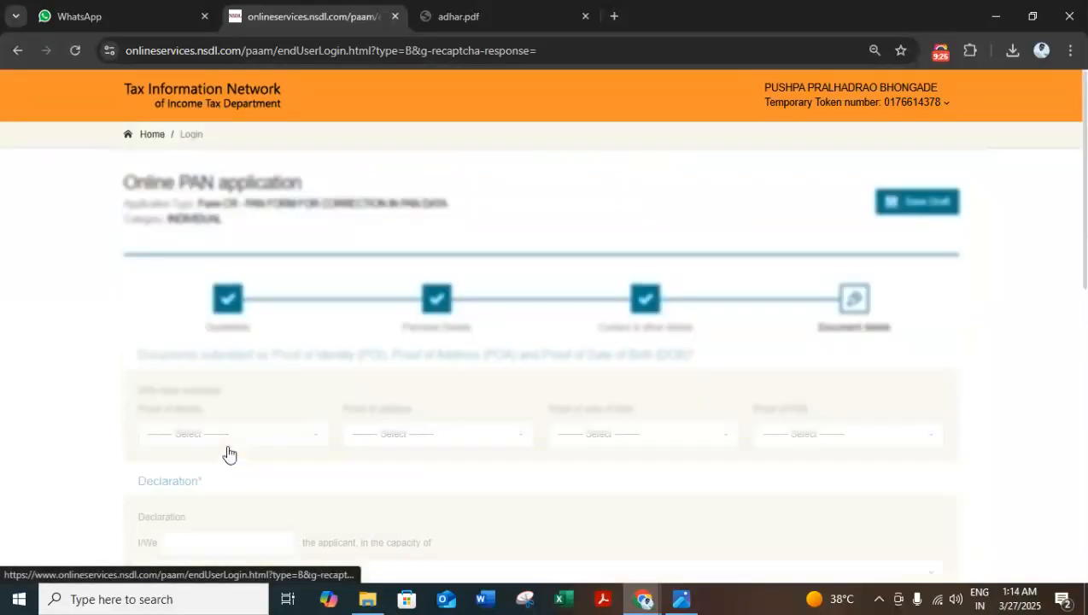
Step: Choose the AADHAAR Card as both the proof of identity and the proof of address
scroll(236, 338, "down", 2)
left_click(247, 284)
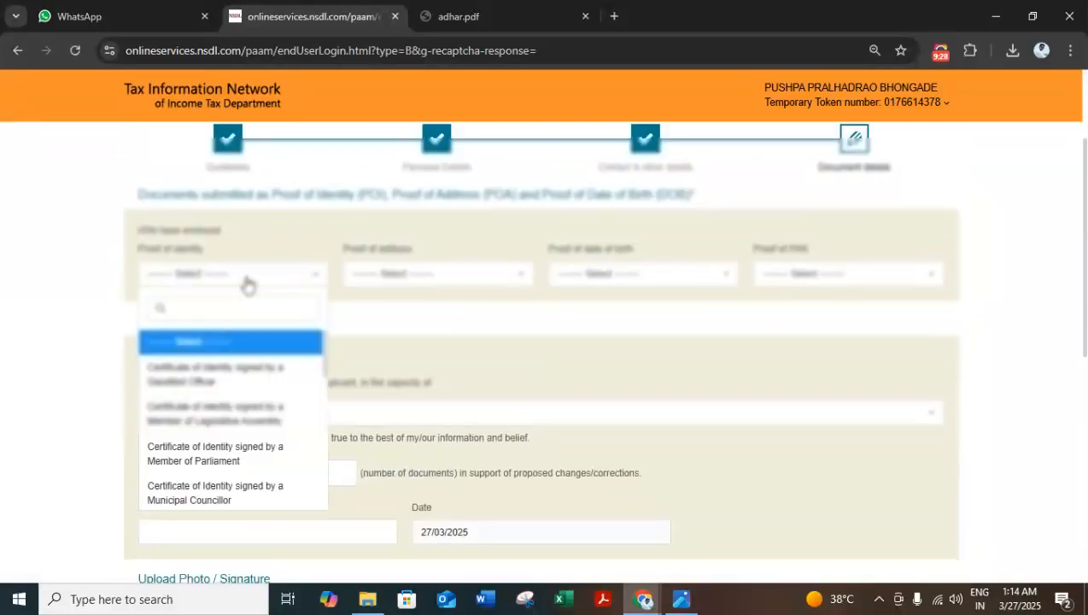
type("a")
left_click(242, 352)
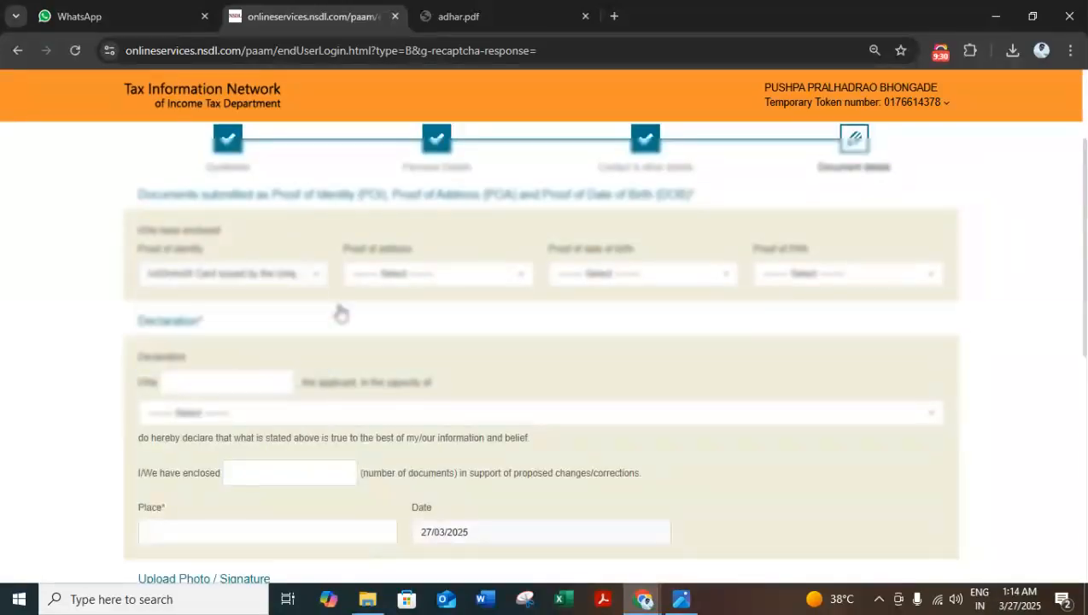
left_click(459, 273)
type("aa")
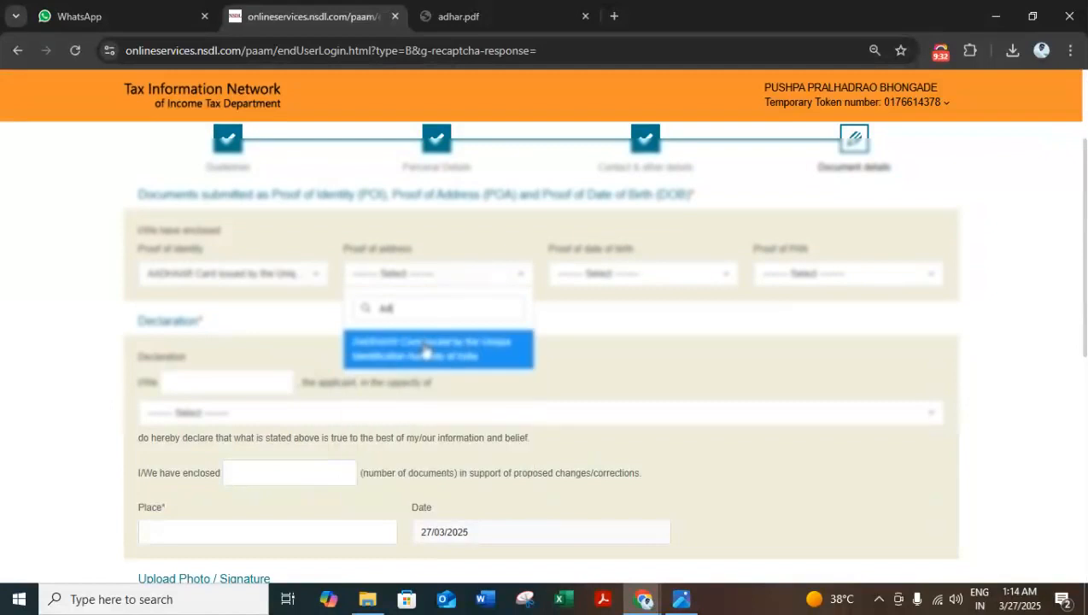
left_click(424, 346)
Step: Choose the AADHAAR Card as proof of date of birth and No Document as proof of PAN
left_click(628, 270)
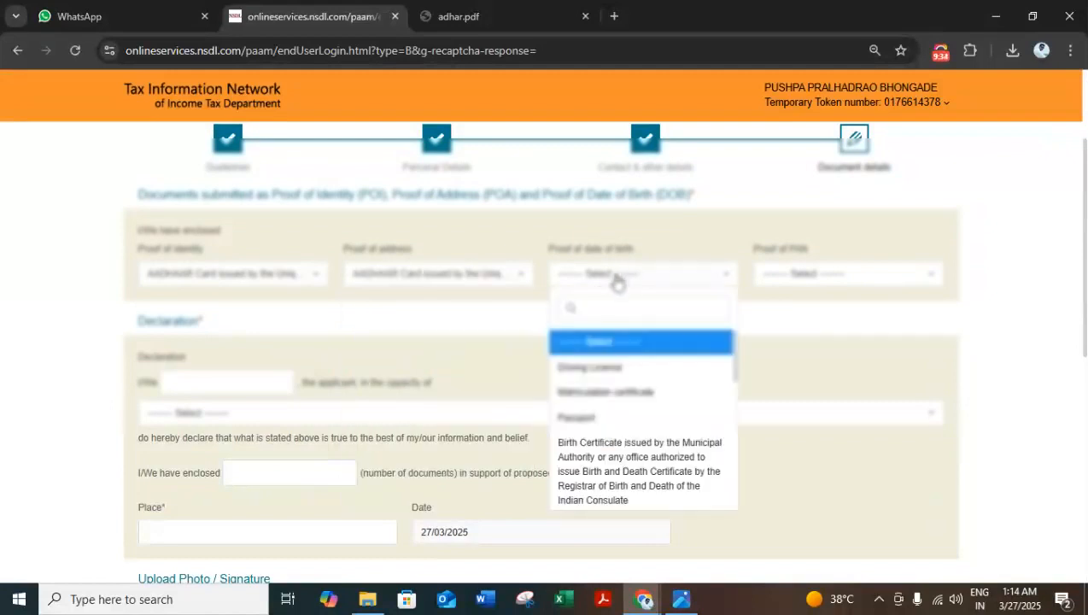
scroll(615, 294, "down", 1)
type("aa")
left_click(604, 349)
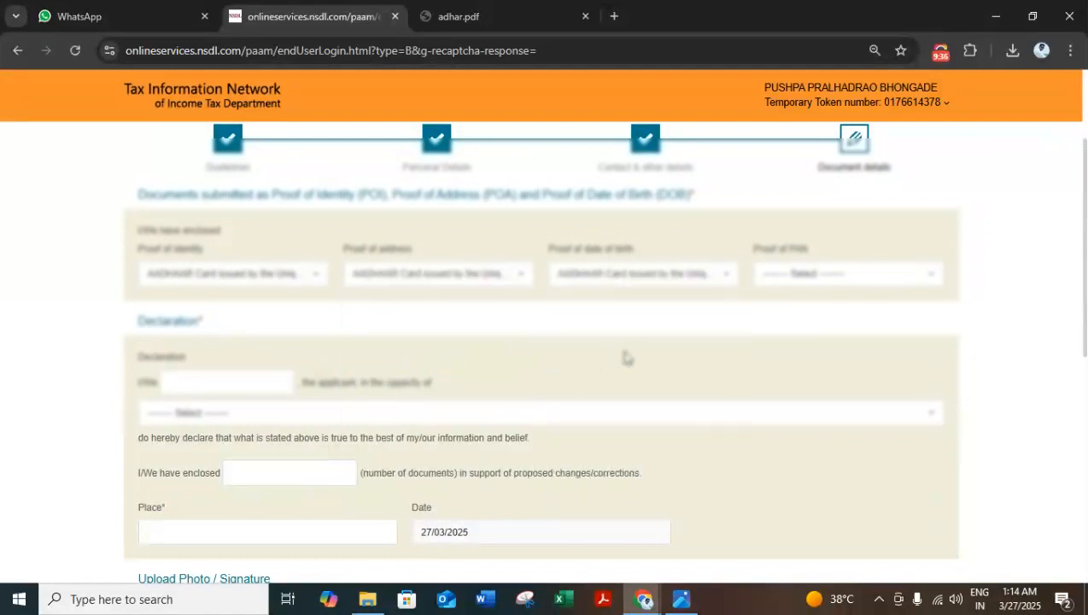
left_click(807, 275)
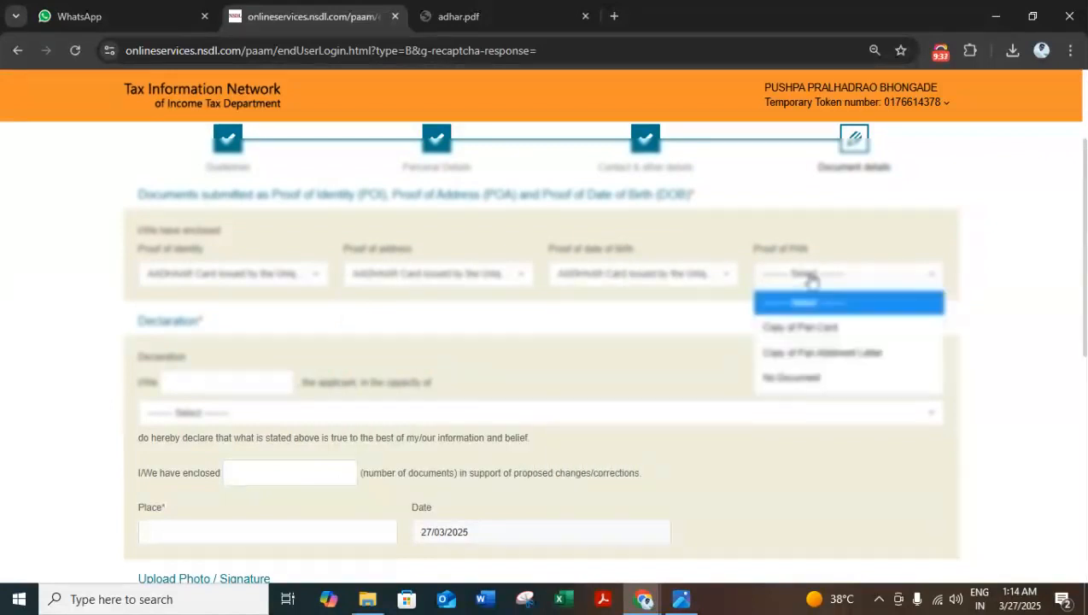
left_click(807, 378)
Step: Complete the declaration with the capacity Himself/Herself, 1 enclosed document and the applicant's place
left_click(201, 380)
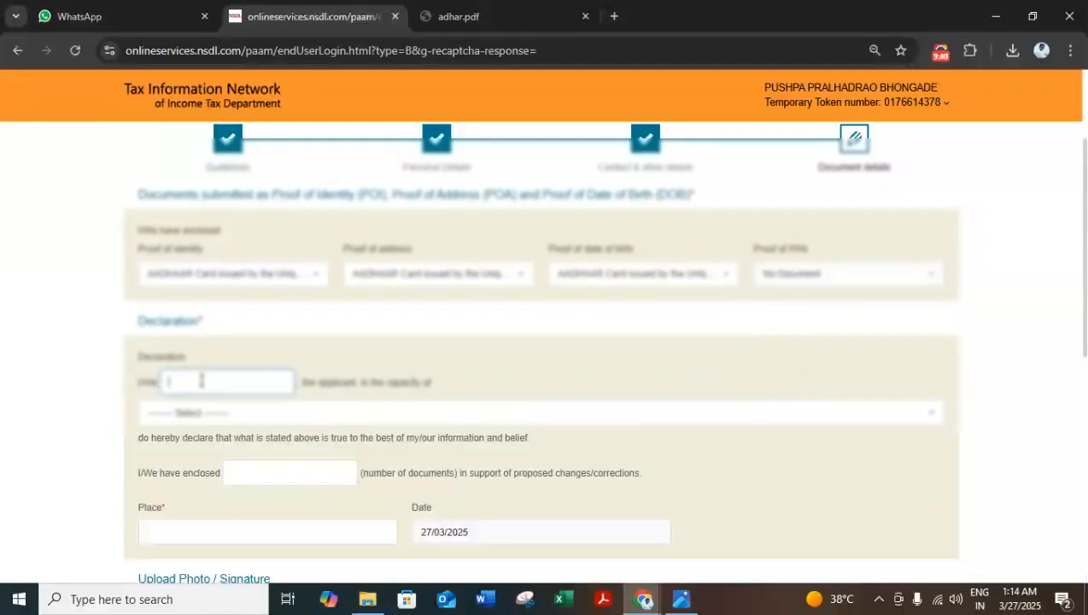
left_click(201, 416)
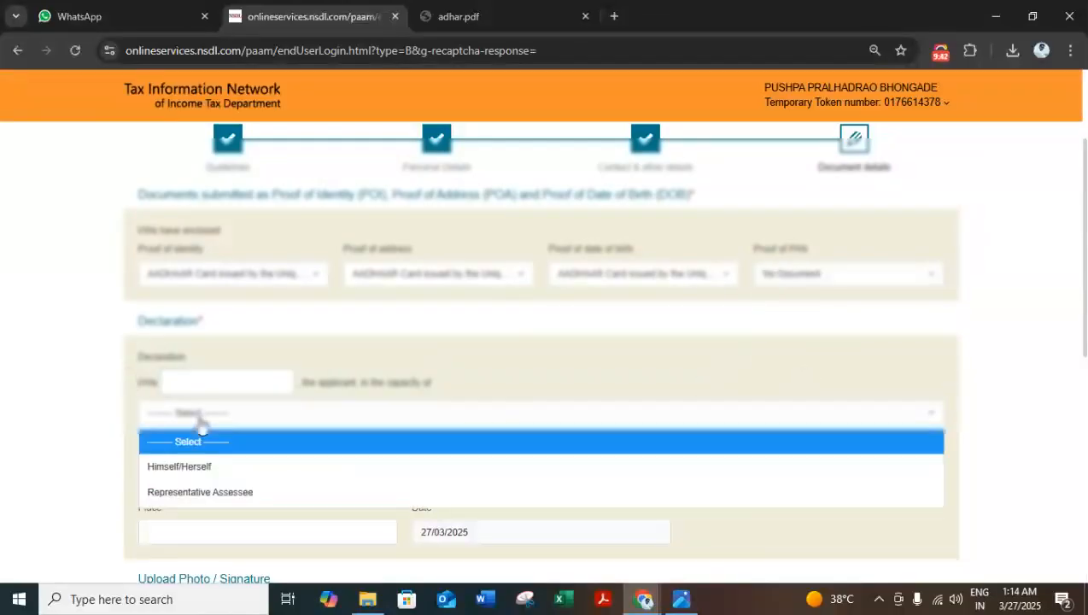
left_click(202, 461)
scroll(214, 427, "down", 2)
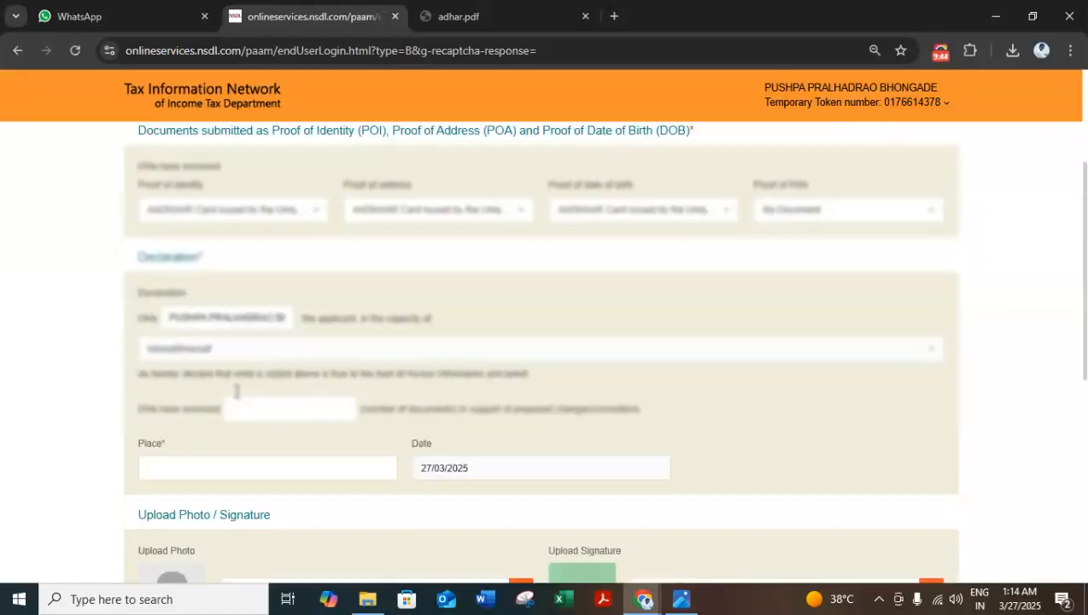
left_click(274, 313)
left_click(688, 154)
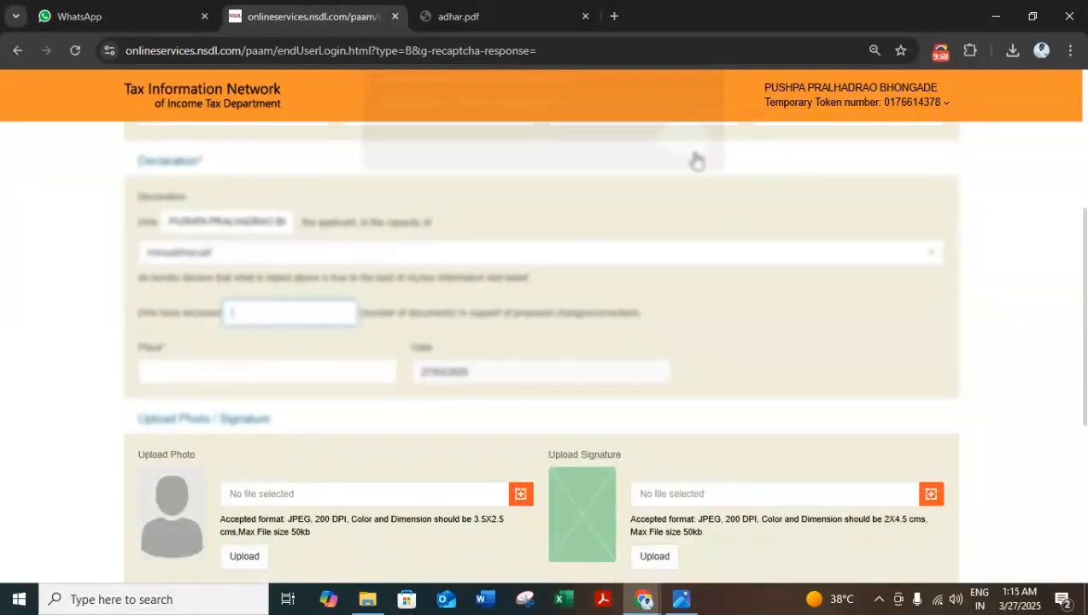
type("3")
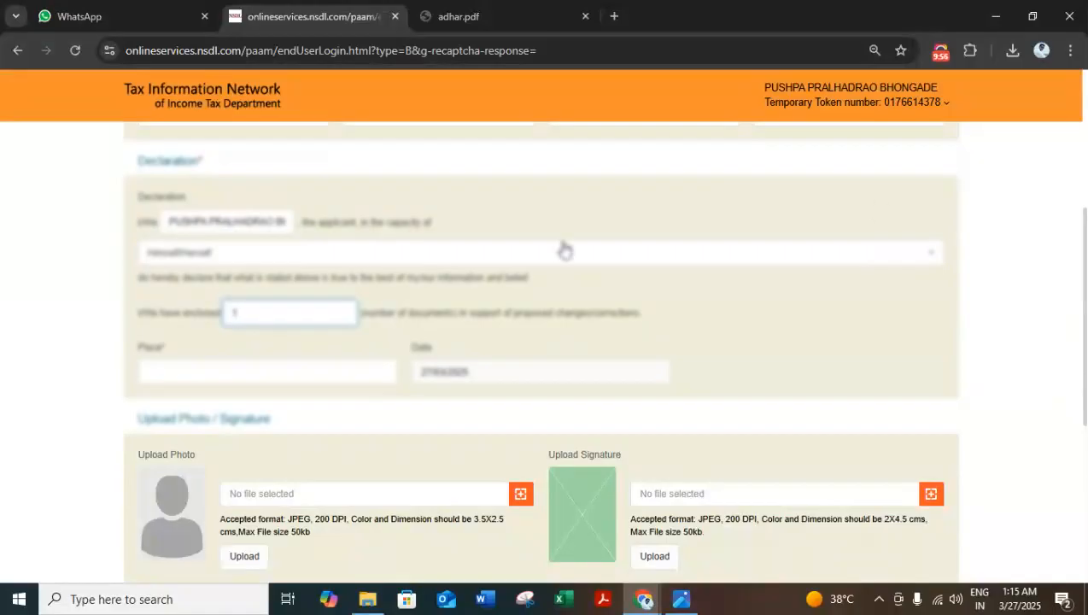
left_click(260, 367)
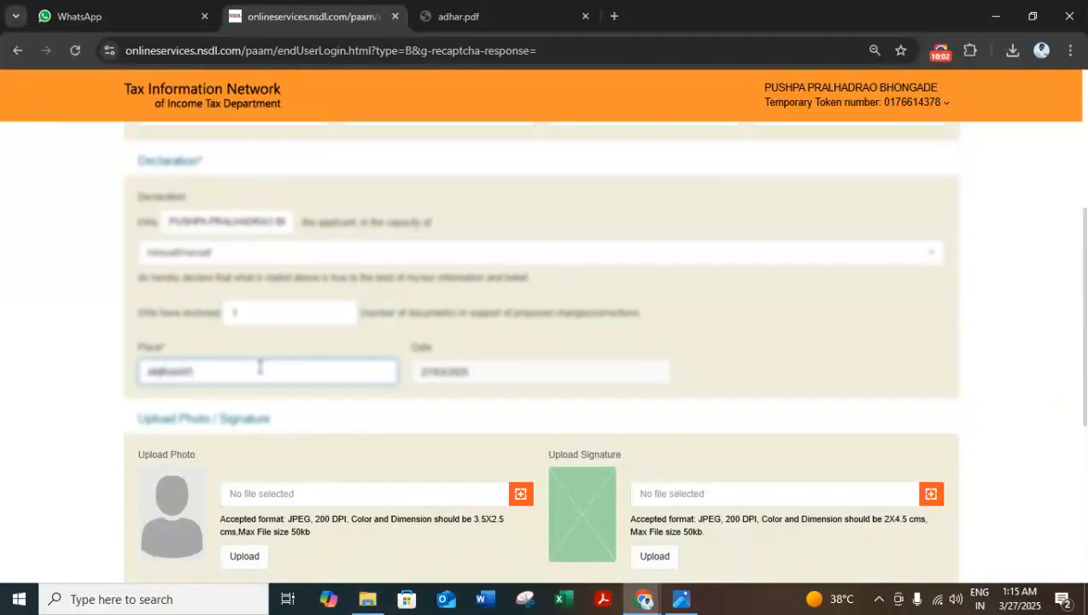
Step: Upload the JPEG file photo from Downloads as the applicant's photo
scroll(316, 351, "down", 2)
left_click(522, 334)
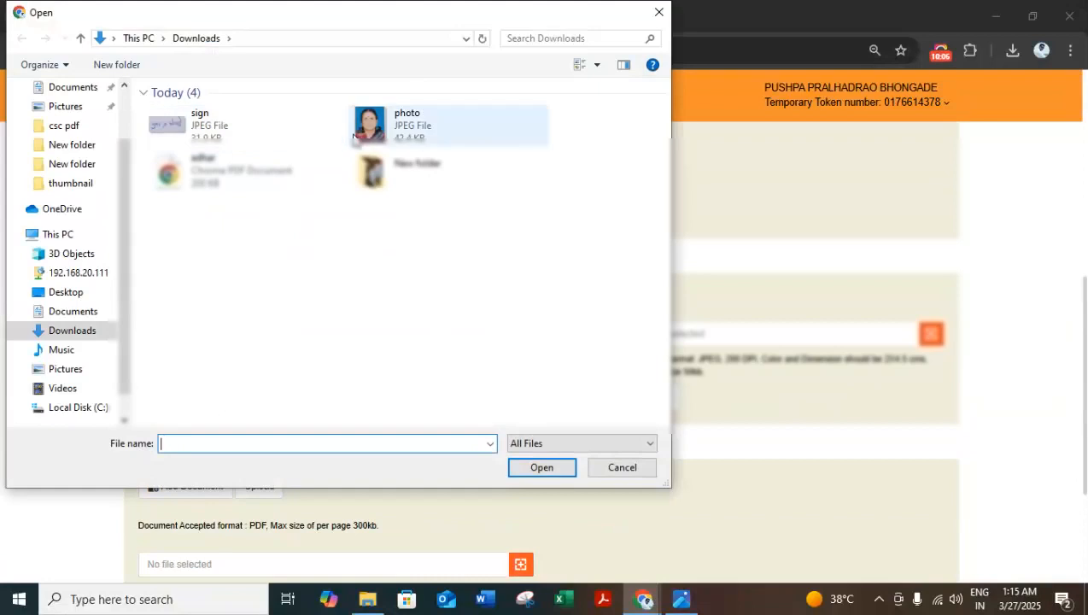
double_click(367, 125)
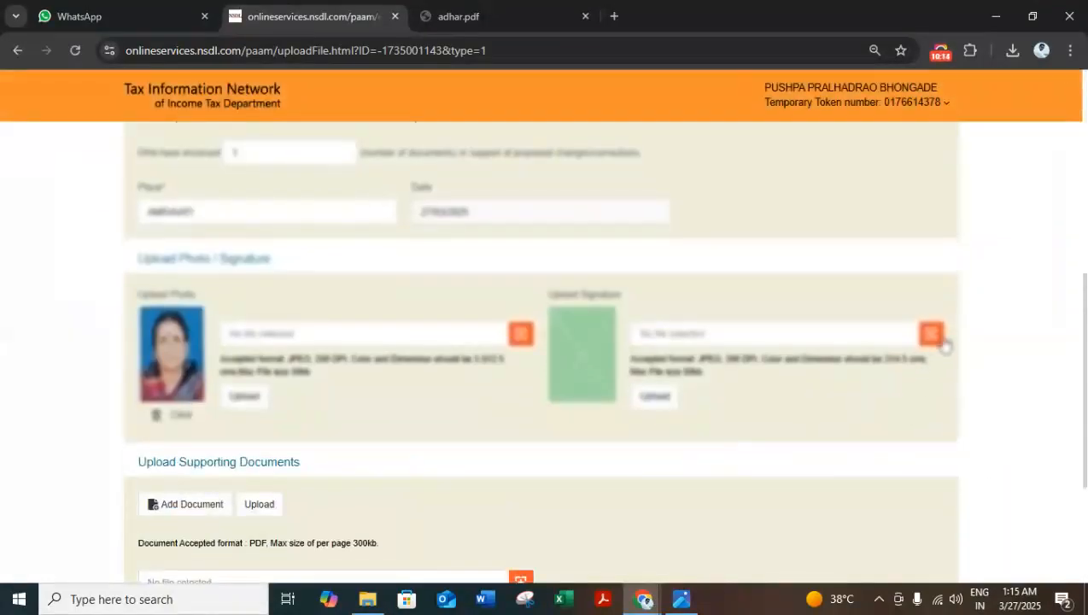
Step: Upload the JPEG file sign from Downloads as the applicant's signature
left_click(936, 339)
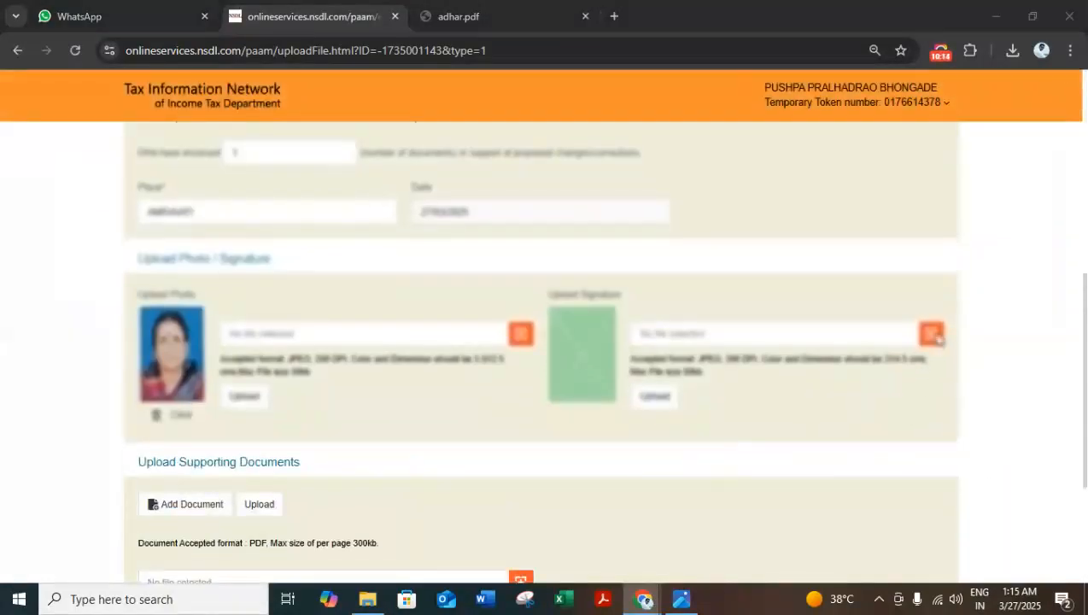
left_click(268, 126)
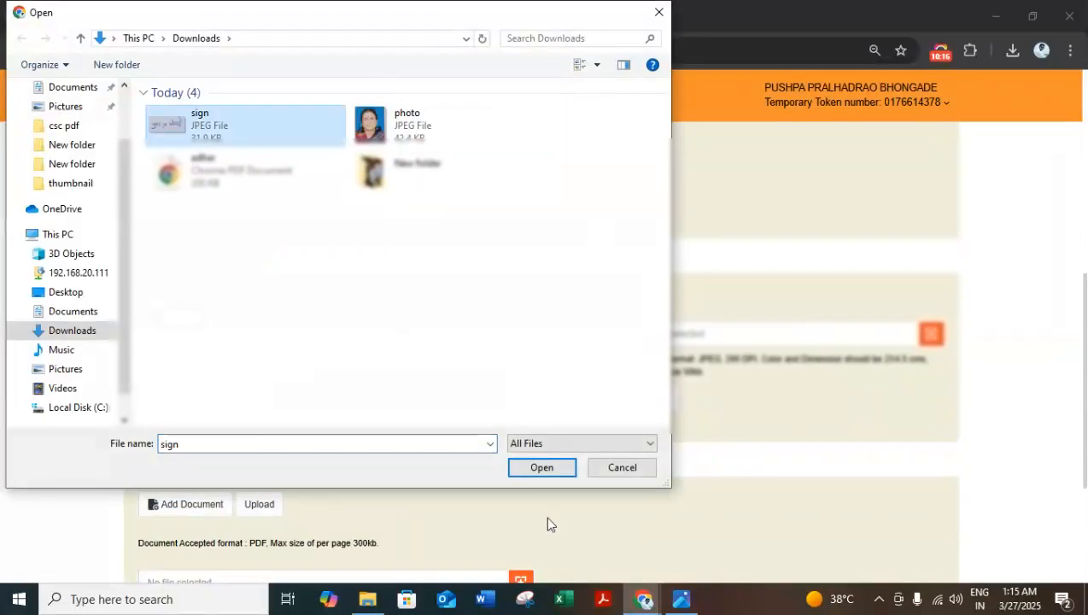
left_click(543, 469)
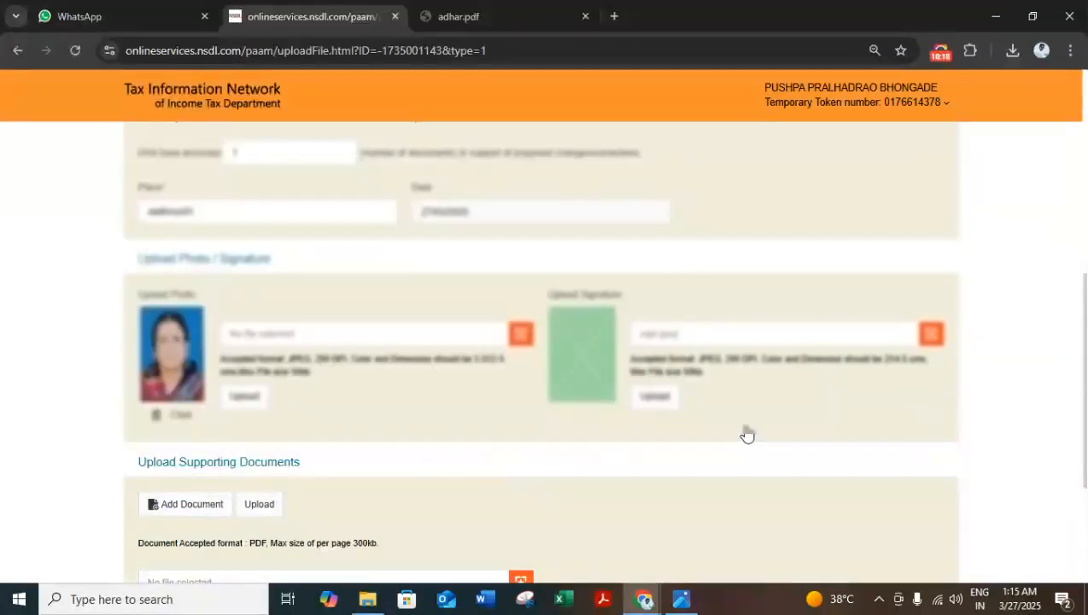
left_click(670, 395)
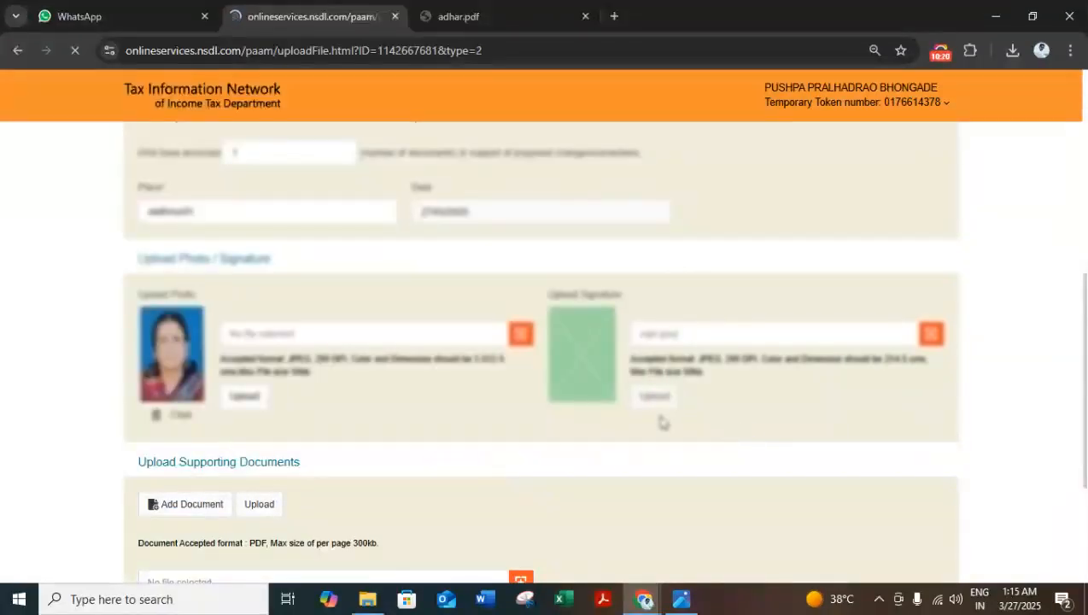
Step: Upload adhar.pdf from Downloads as the supporting document and submit the application form
scroll(599, 437, "down", 7)
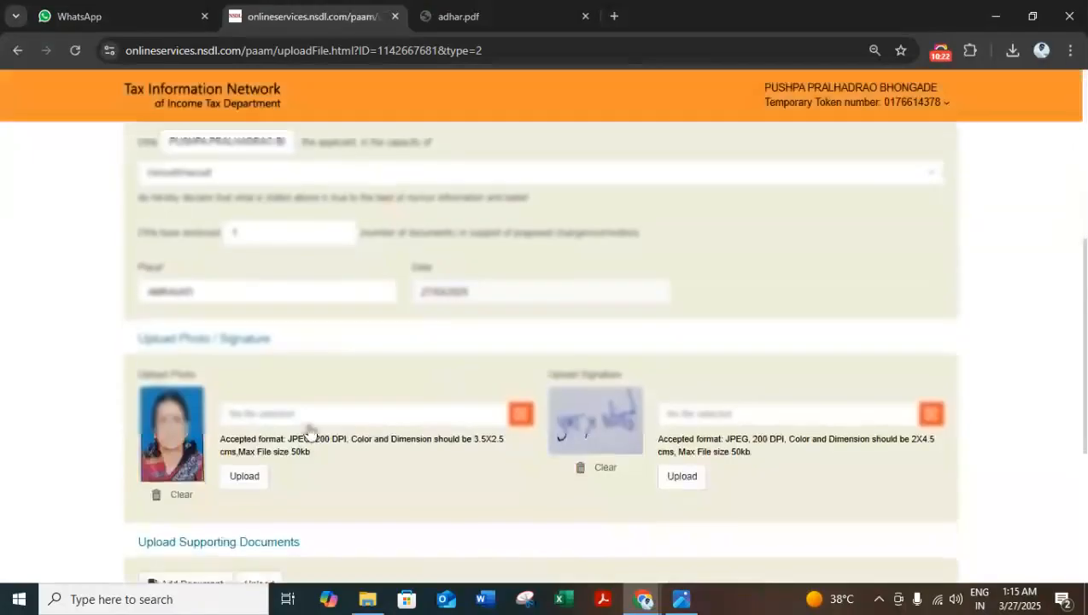
left_click(520, 502)
left_click(214, 175)
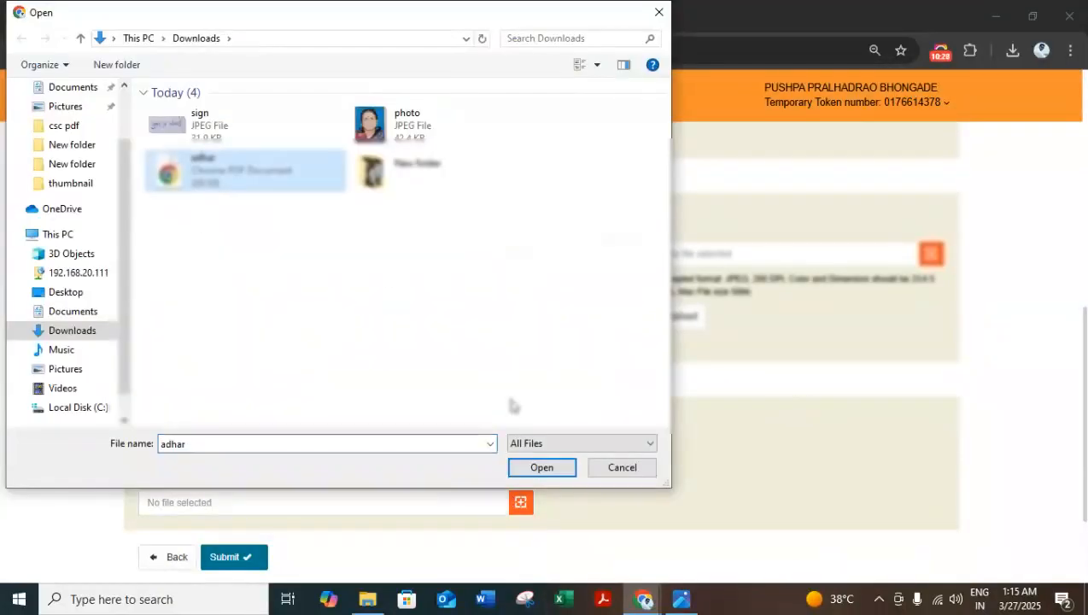
left_click(519, 466)
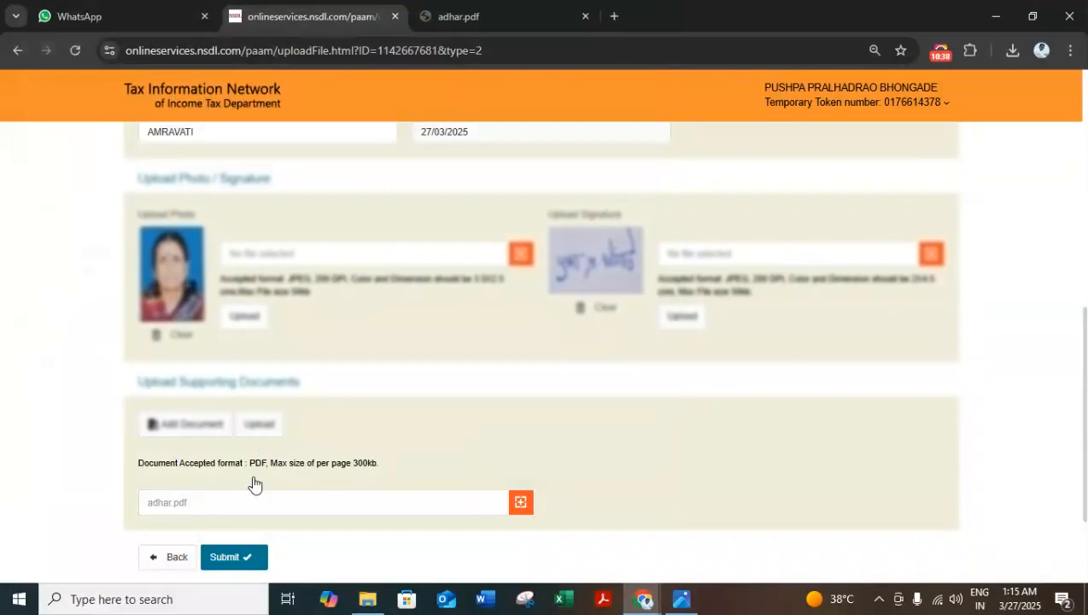
left_click(256, 421)
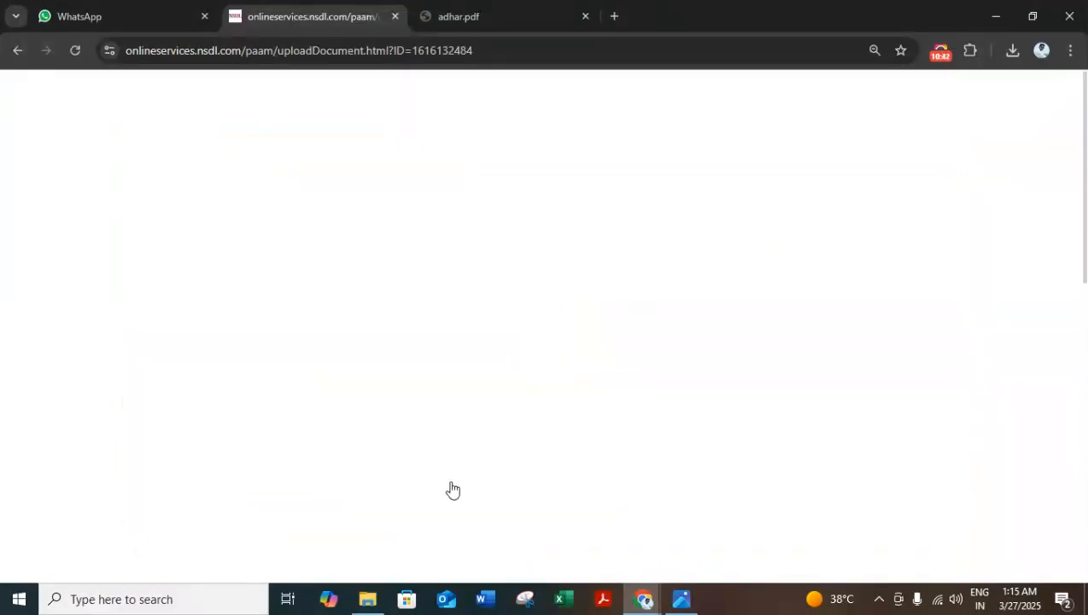
scroll(450, 489, "down", 10)
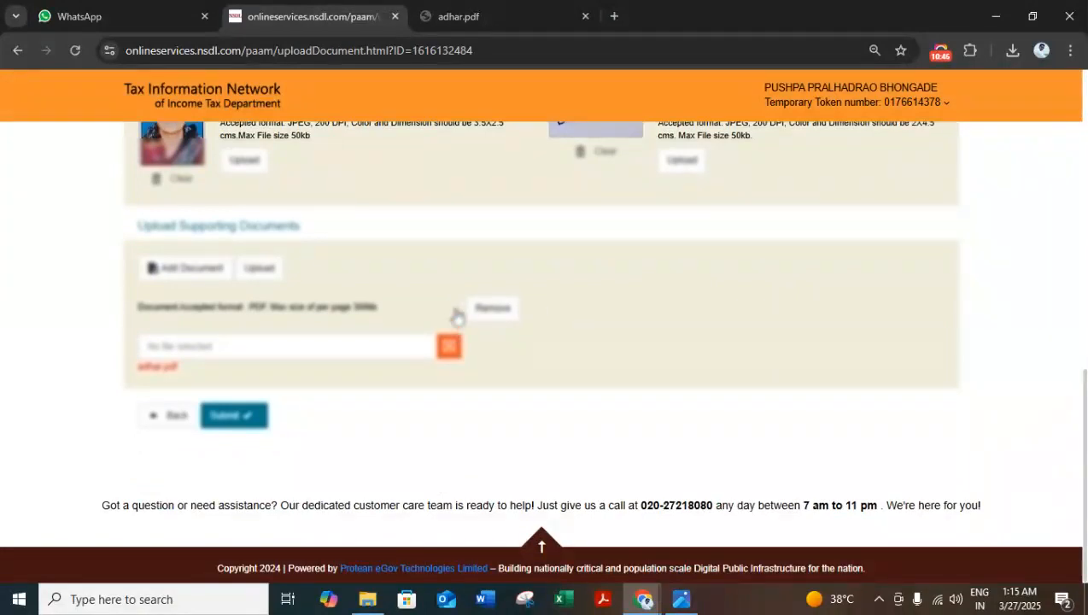
left_click(224, 418)
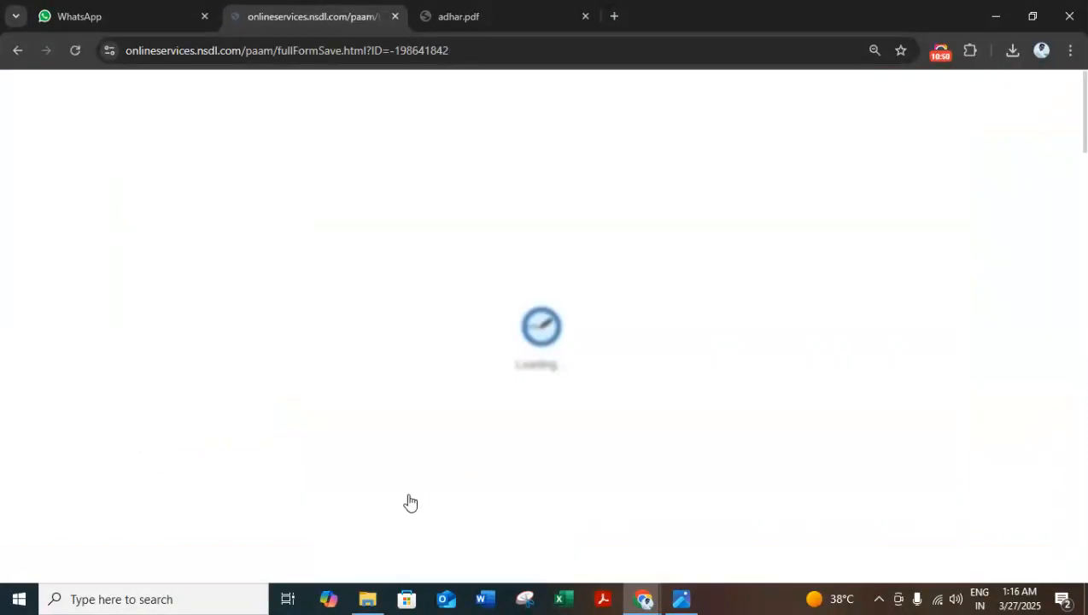
Step: Enter the first eight digits of the applicant's Aadhaar number, review the completed application form and confirm it
scroll(356, 415, "down", 1)
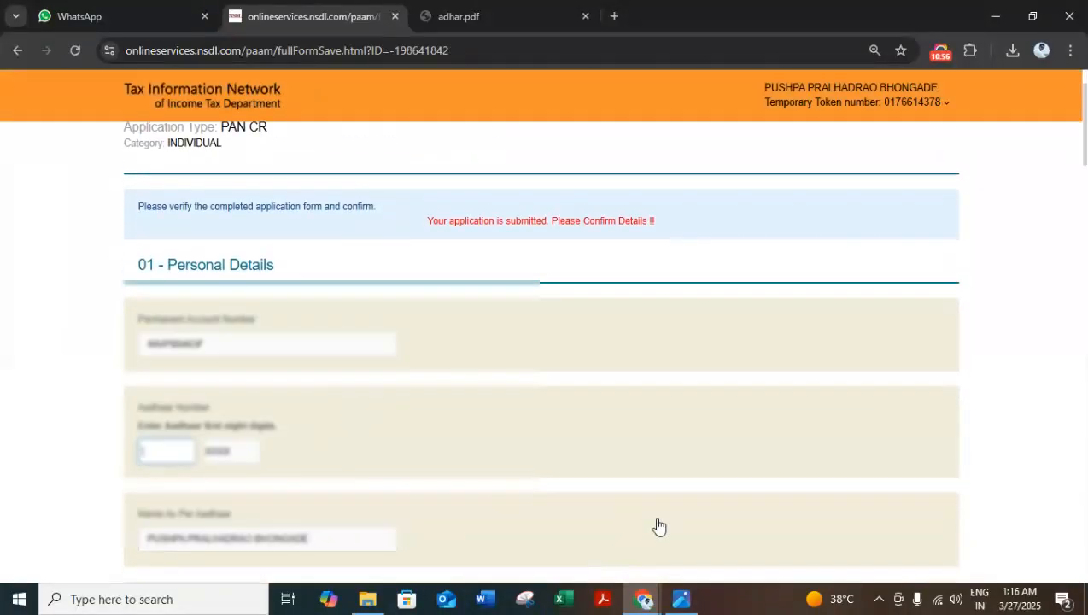
key("ctrl+v")
scroll(412, 397, "down", 3)
scroll(393, 327, "down", 2)
scroll(394, 322, "down", 3)
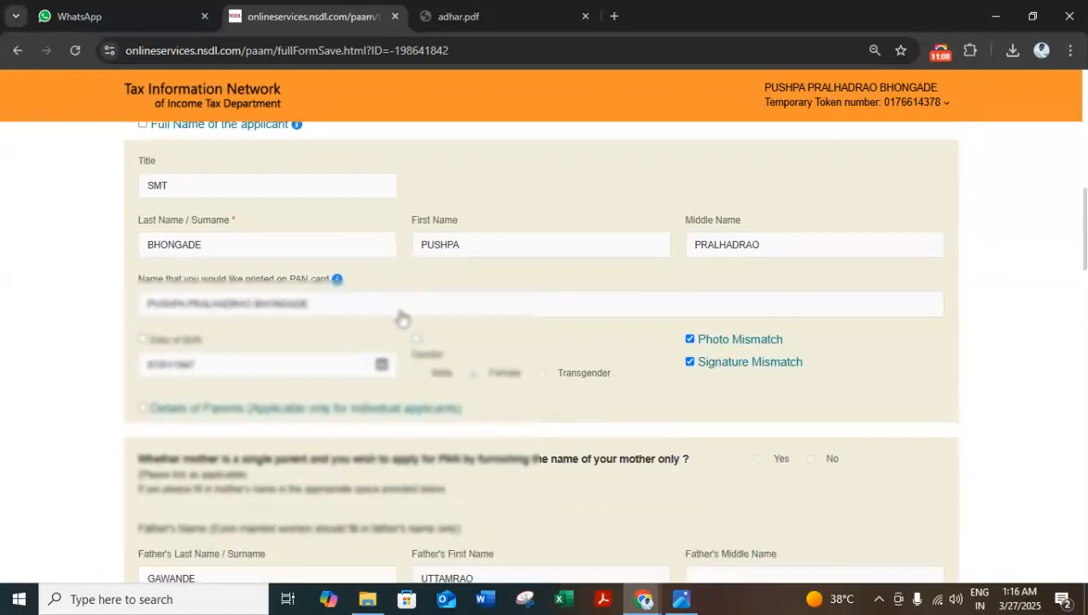
scroll(447, 389, "down", 3)
scroll(448, 390, "down", 10)
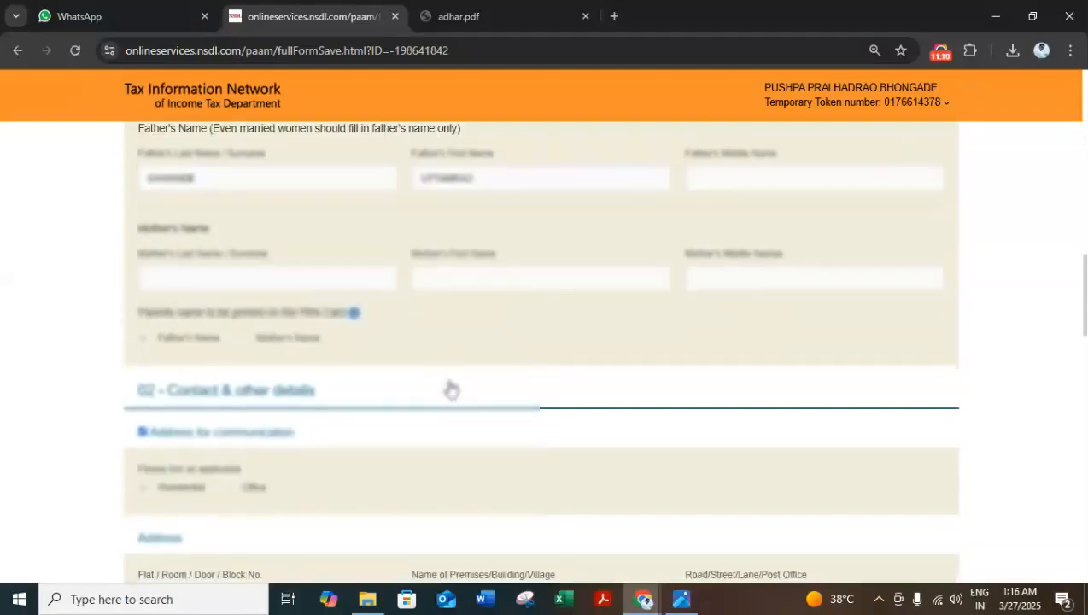
scroll(426, 389, "down", 10)
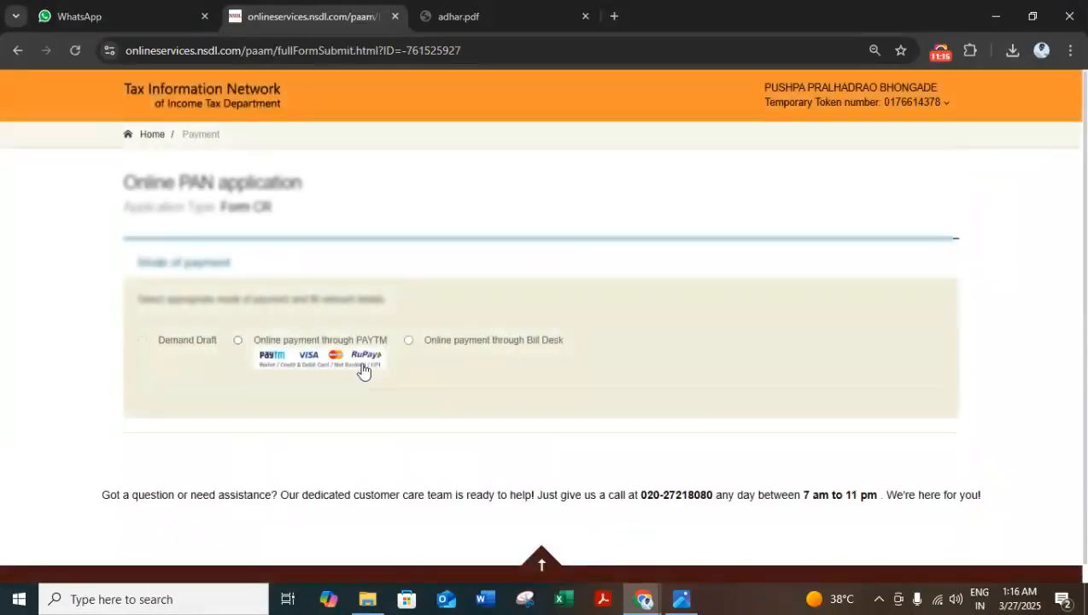
Step: Pay the application fee online through Bill Desk, accepting the payment terms, and continue from the payment receipt
left_click(409, 340)
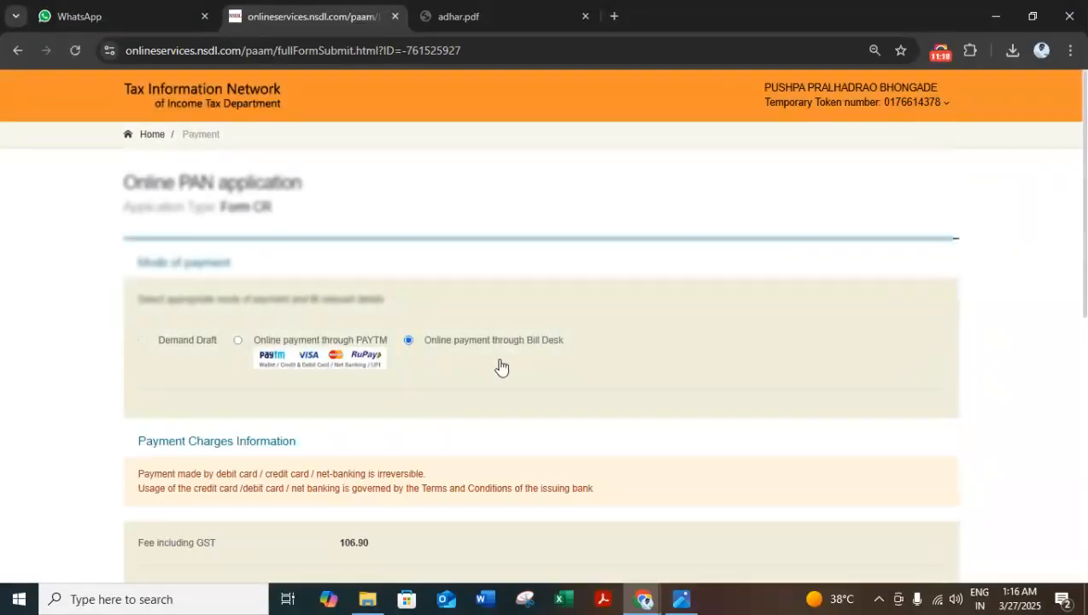
scroll(498, 367, "down", 3)
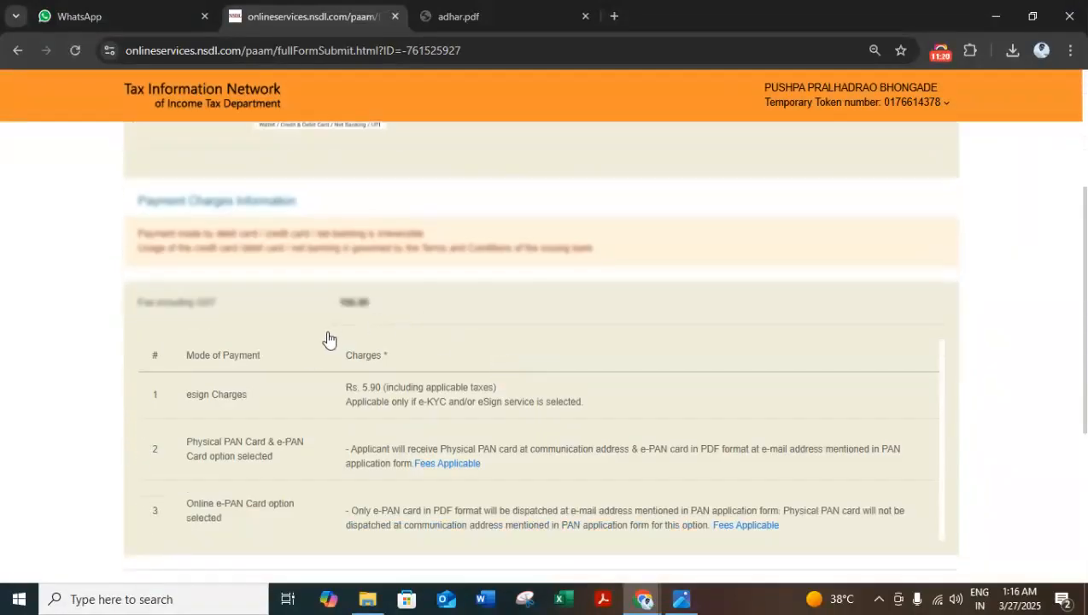
scroll(444, 359, "down", 3)
scroll(444, 358, "down", 1)
left_click(130, 370)
left_click(205, 408)
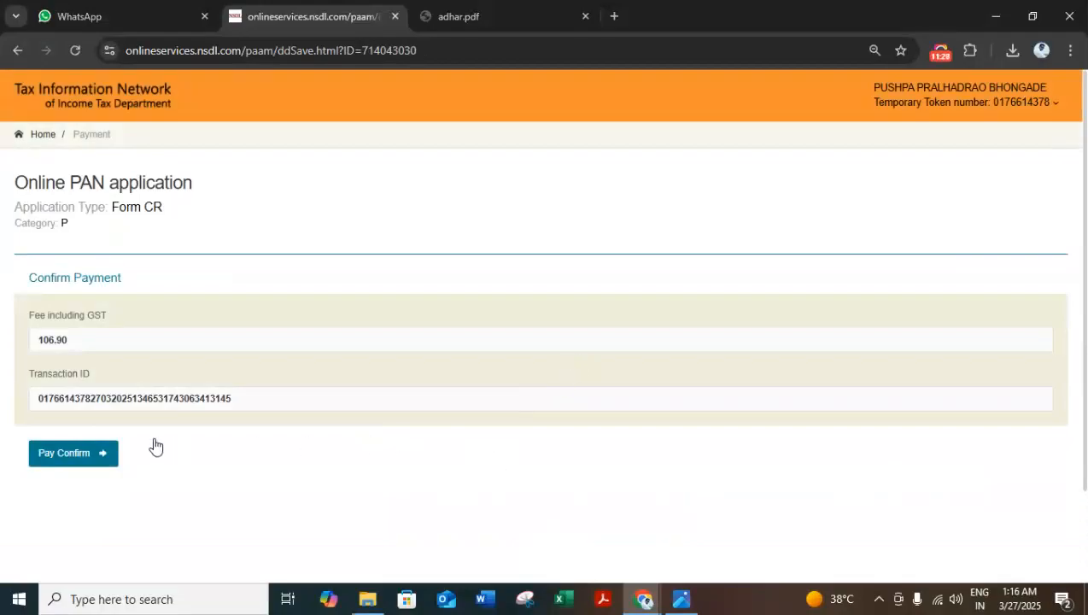
left_click(82, 454)
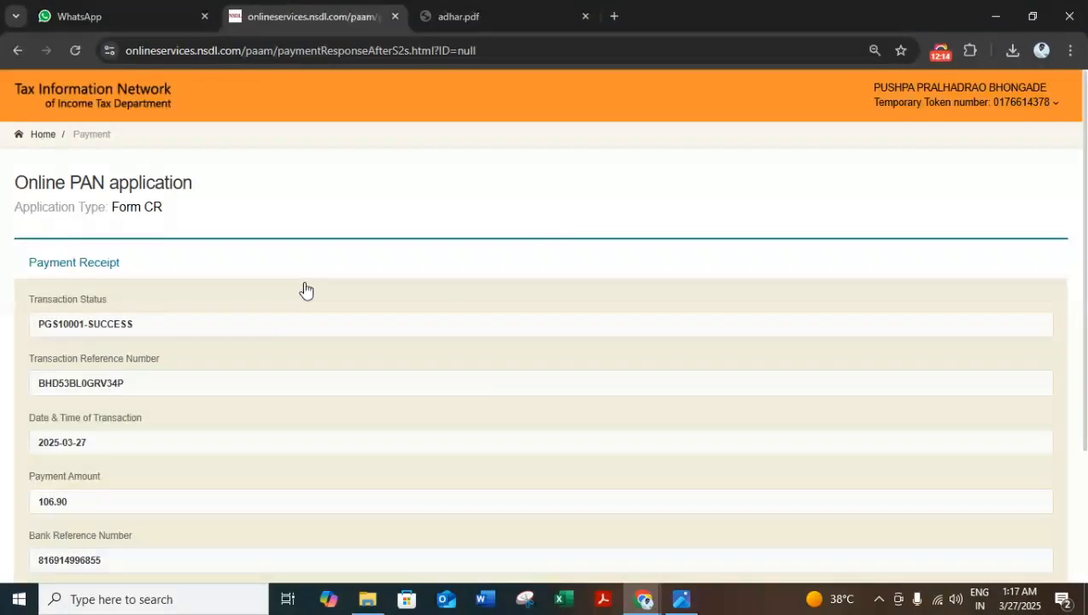
scroll(237, 273, "down", 2)
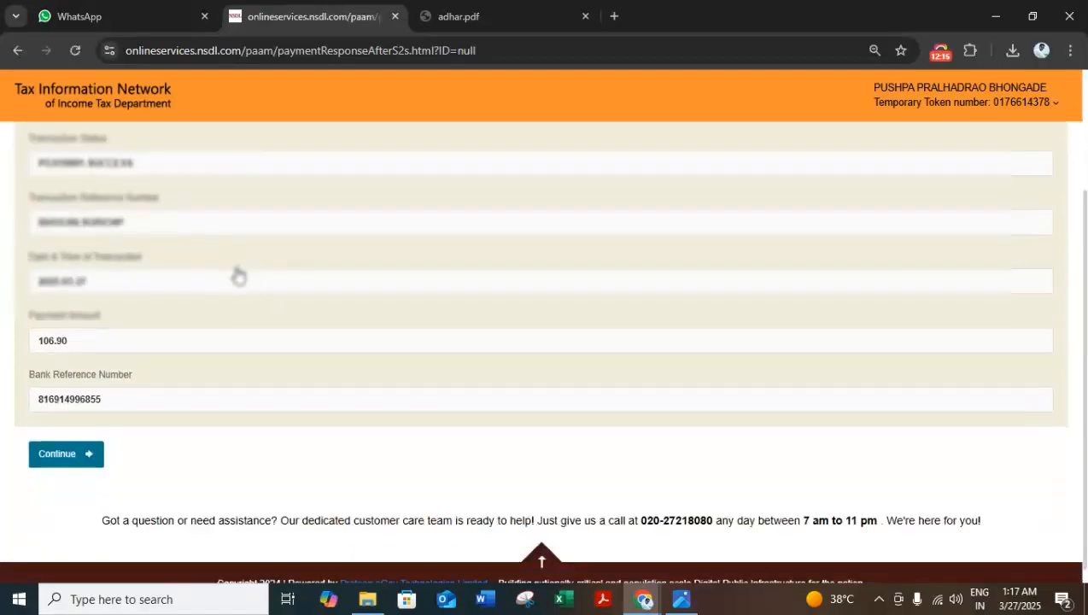
left_click(89, 437)
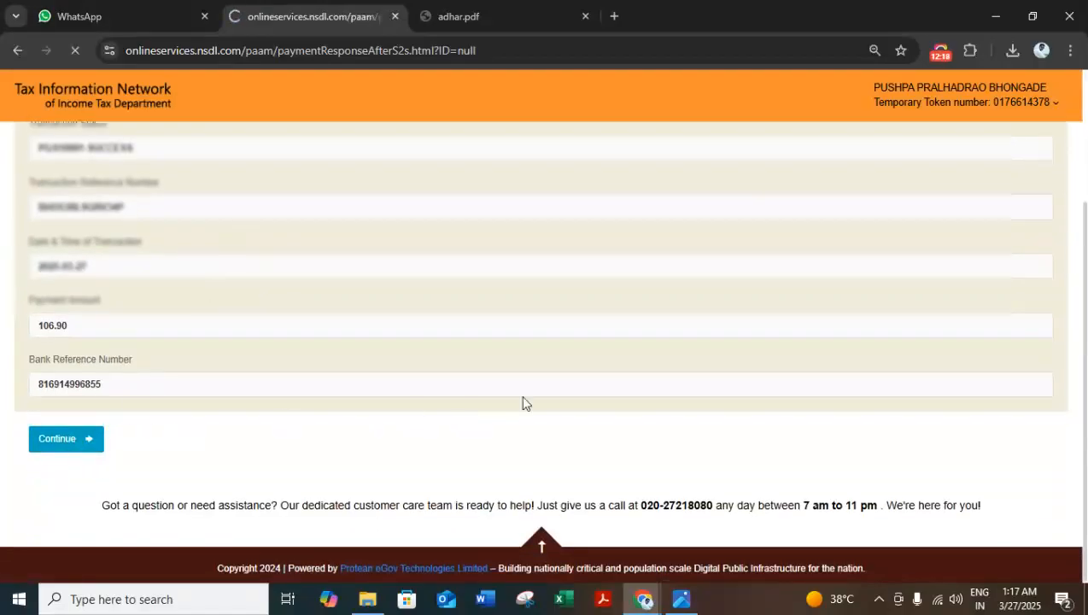
Step: Accept the Aadhaar consent, authenticate the applicant and submit the Aadhaar OTP for verification
scroll(237, 376, "down", 4)
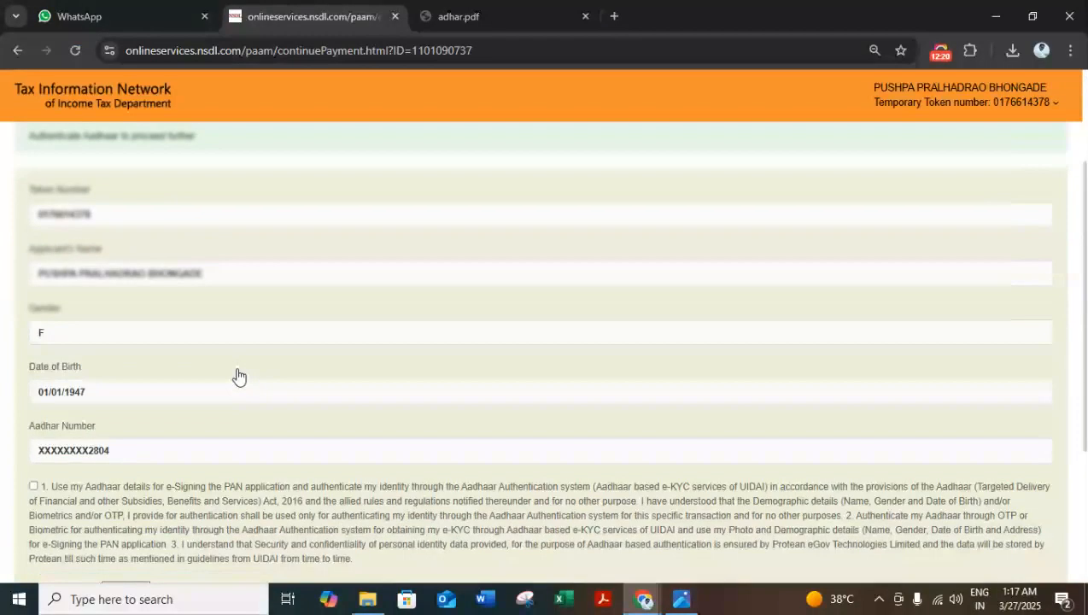
left_click(33, 326)
left_click(139, 507)
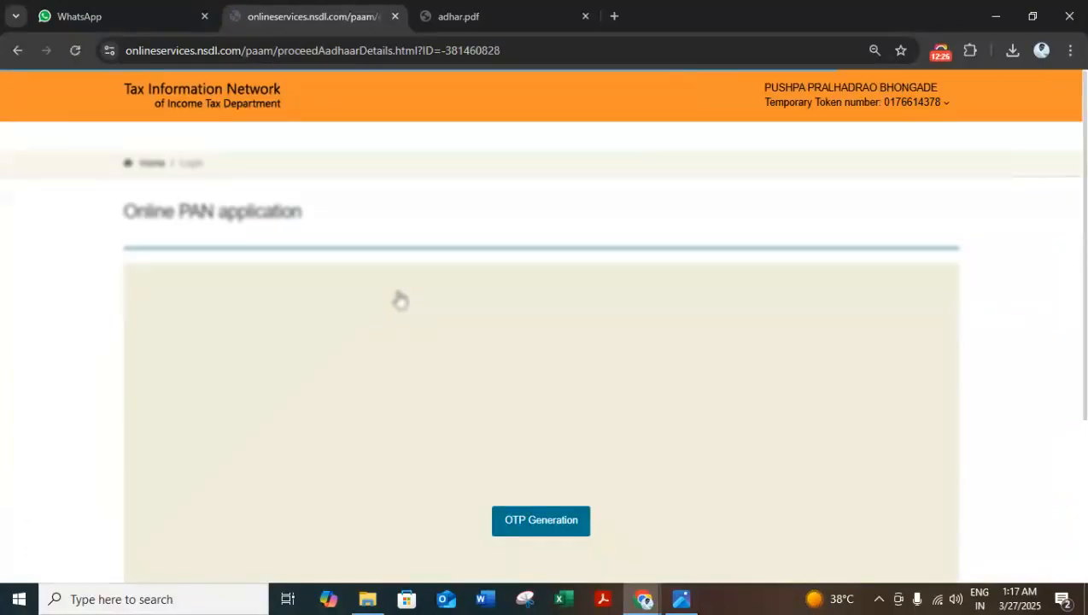
scroll(400, 299, "down", 2)
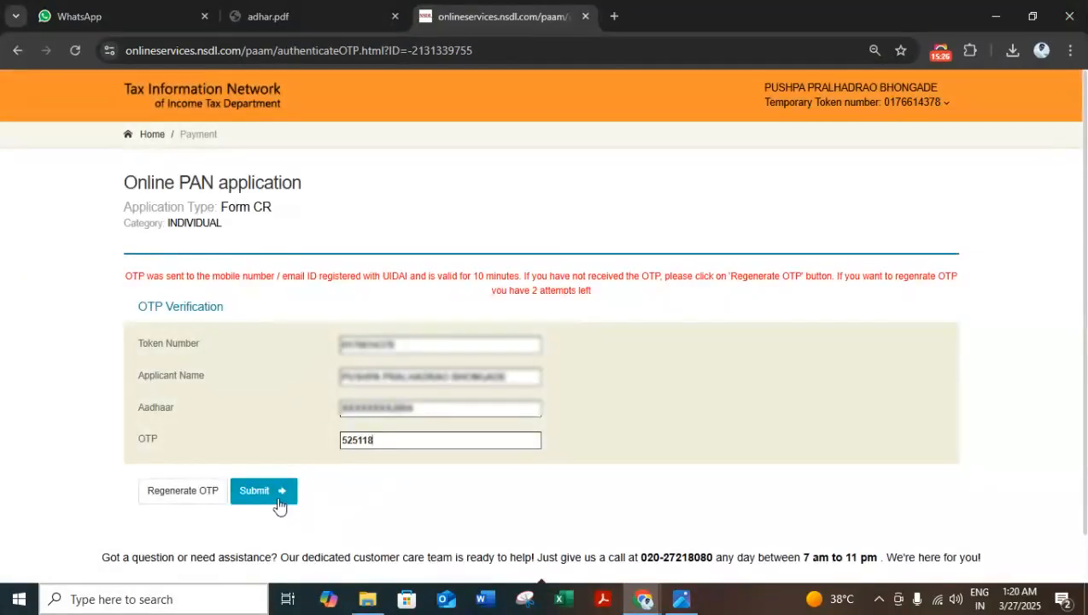
left_click(276, 502)
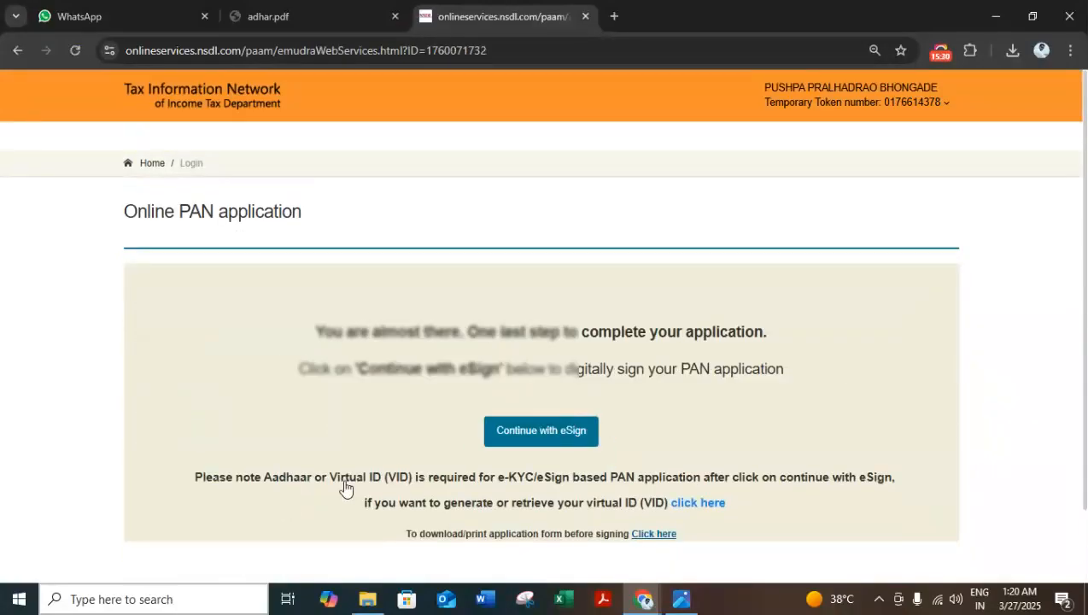
Step: Continue with eSign, authorize Protean with the applicant's VID/Aadhaar number and verify the requested OTP
left_click(521, 434)
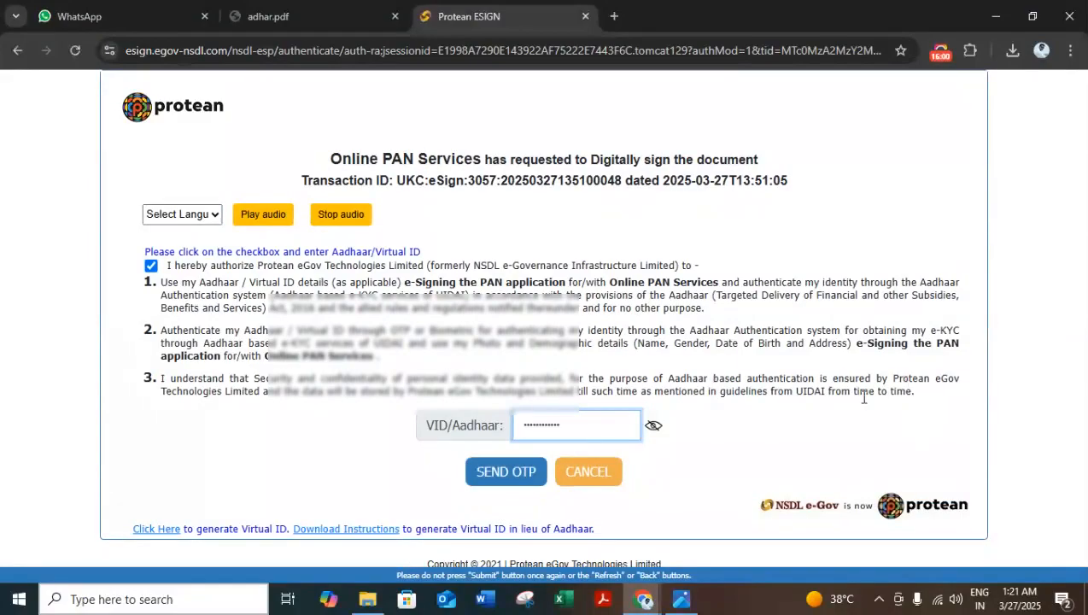
left_click(499, 474)
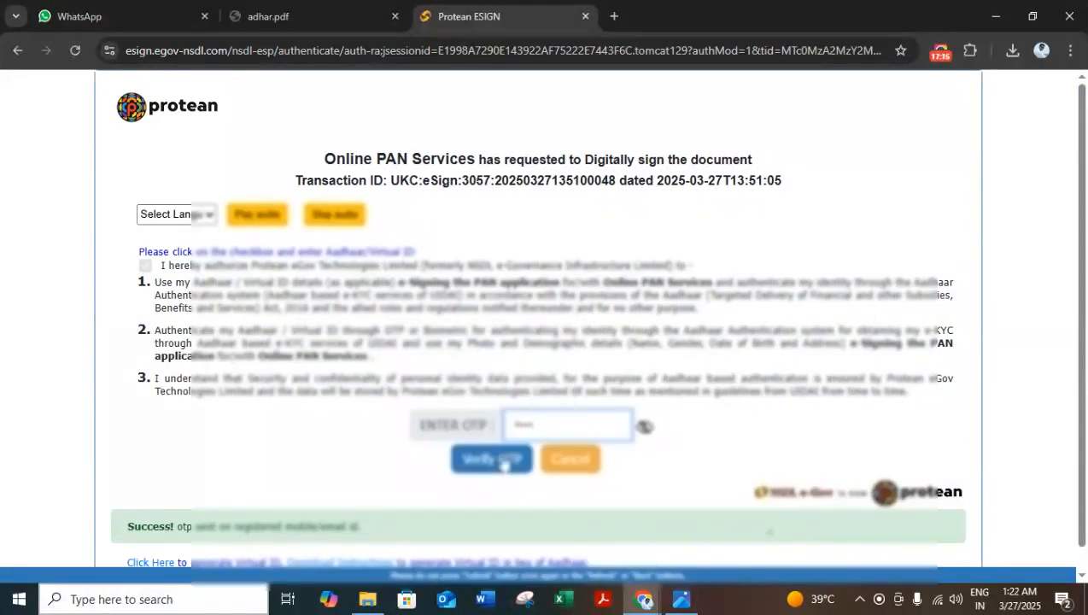
left_click(504, 459)
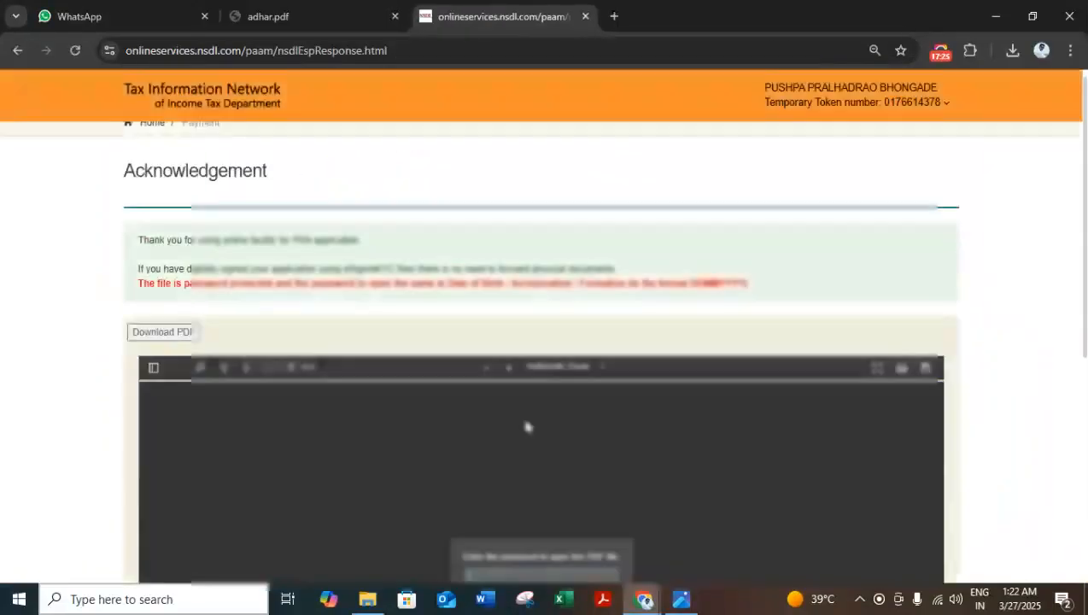
Step: Open the protected acknowledgement PDF by entering its password, and view the signed application form
scroll(1031, 265, "down", 2)
left_click(574, 414)
type("••••")
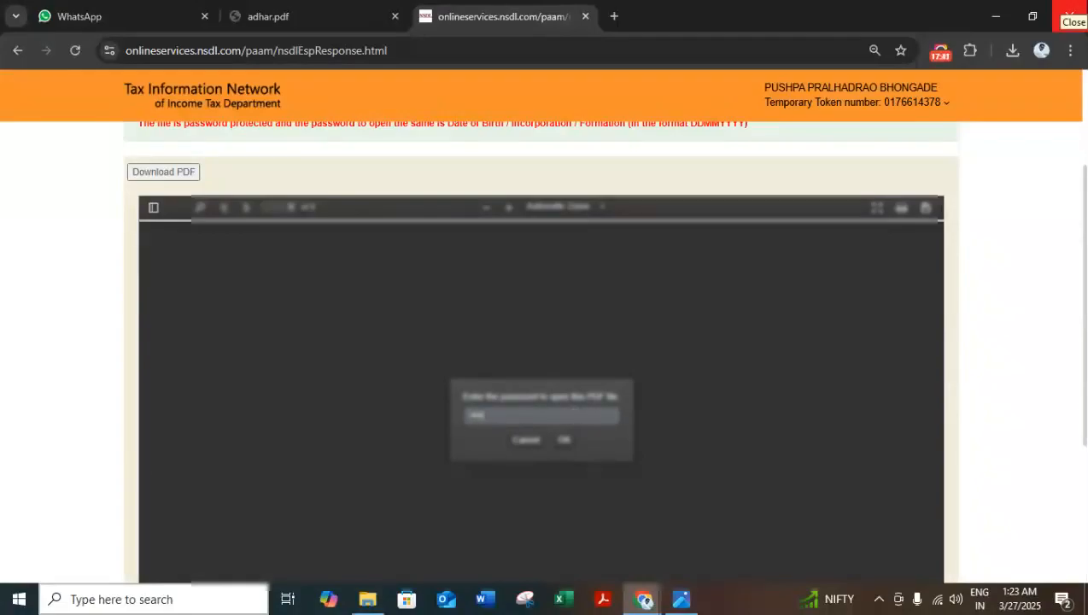
key("Return")
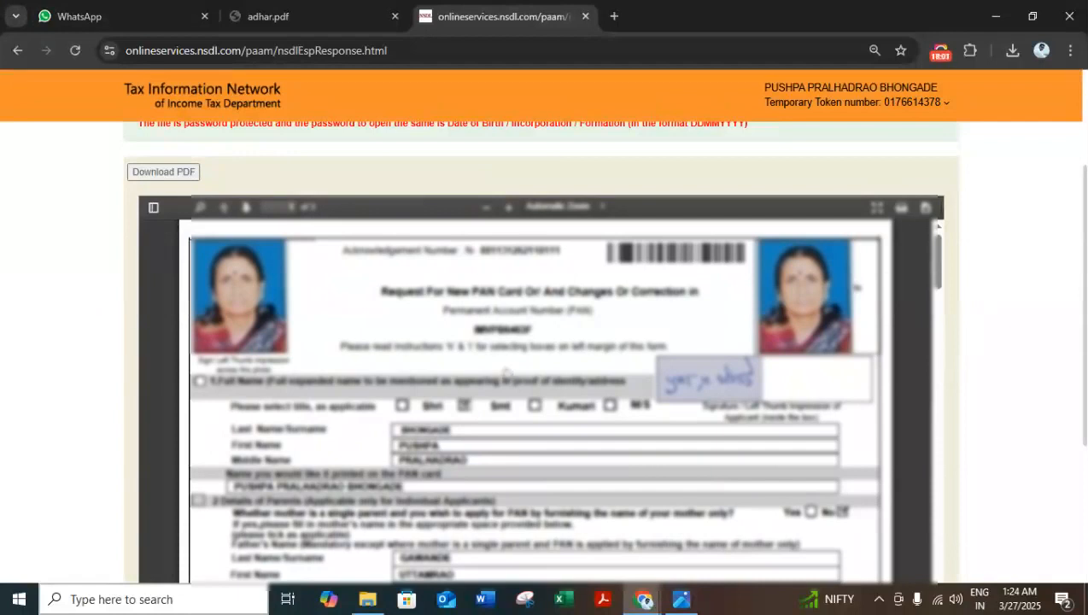
scroll(504, 374, "up", 1)
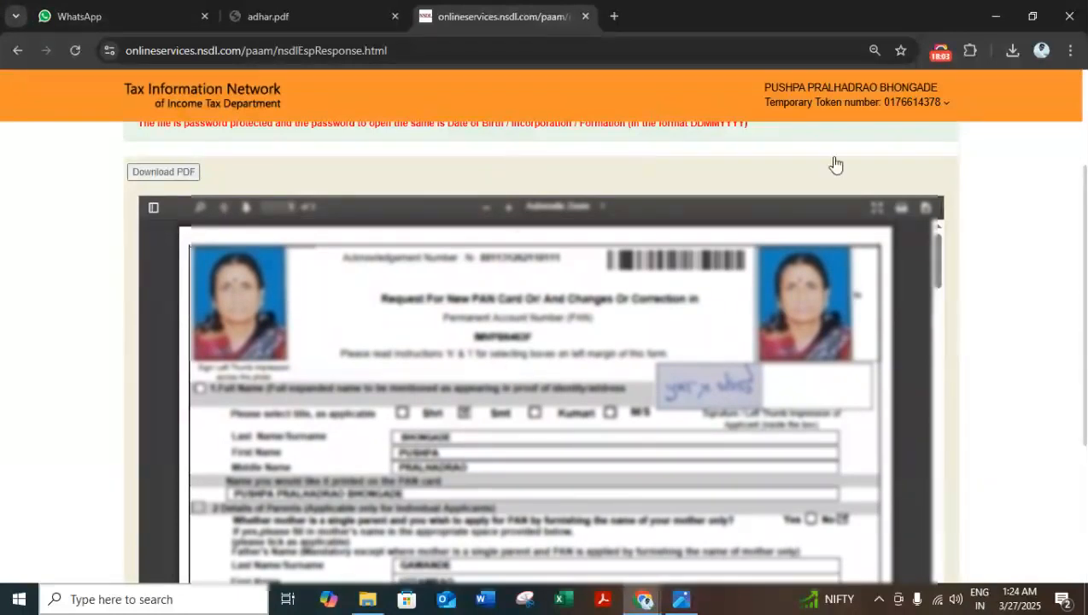